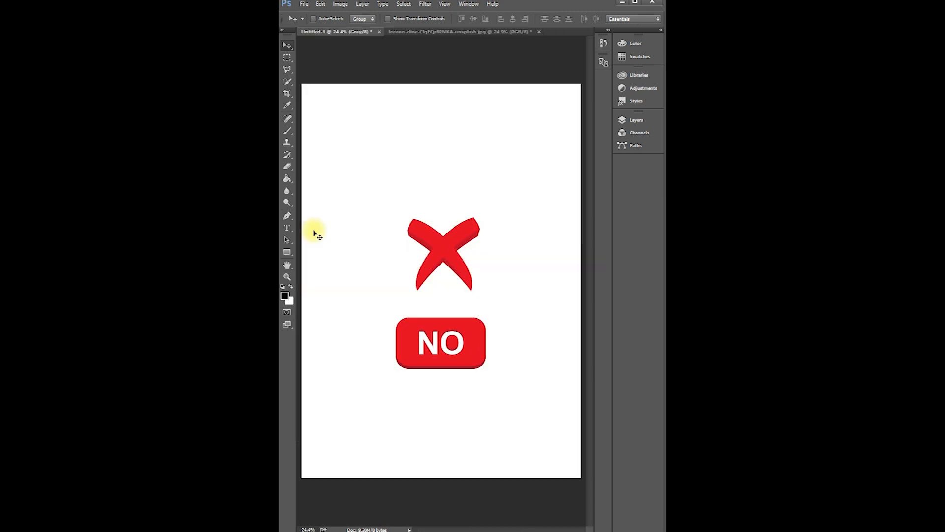
Step: Draw a small black rectangle near the canvas's upper-left corner and duplicate it into a grid of four rows and four columns
{"action": "left_click", "coordinate": [287, 252]}
{"action": "mouse_move", "coordinate": [308, 102]}
{"action": "left_mouse_down"}
{"action": "mouse_move", "coordinate": [366, 131]}
{"action": "mouse_move", "coordinate": [400, 116]}
{"action": "mouse_move", "coordinate": [537, 119]}
{"action": "mouse_move", "coordinate": [344, 114]}
{"action": "left_mouse_up"}
{"action": "left_click", "coordinate": [287, 45]}
{"action": "left_click", "coordinate": [311, 46]}
{"action": "left_click_drag", "start_coordinate": [416, 118], "coordinate": [416, 158]}
{"action": "left_click_drag", "start_coordinate": [416, 158], "coordinate": [416, 199]}
{"action": "left_click_drag", "start_coordinate": [416, 199], "coordinate": [418, 238]}
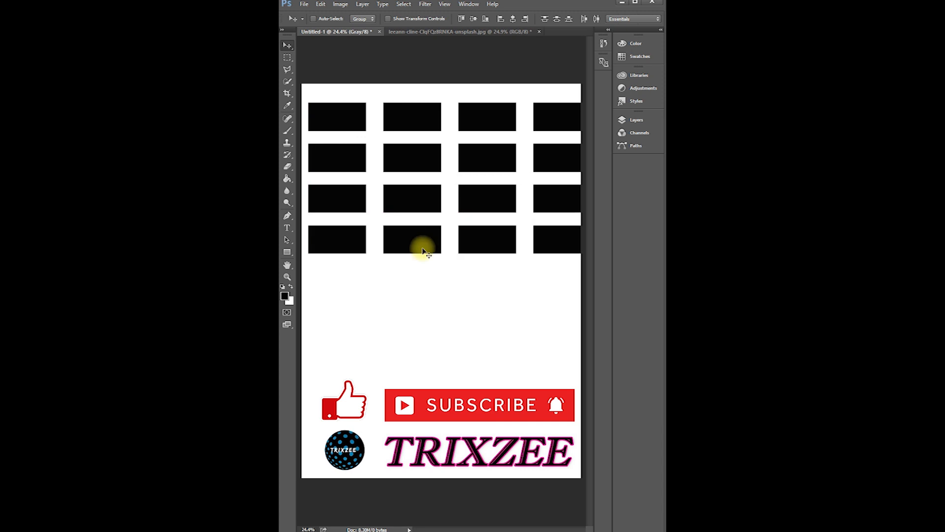
Step: Select all the rectangle layers of the grid and merge them into a single layer
{"action": "left_click_drag", "start_coordinate": [341, 274], "coordinate": [565, 123]}
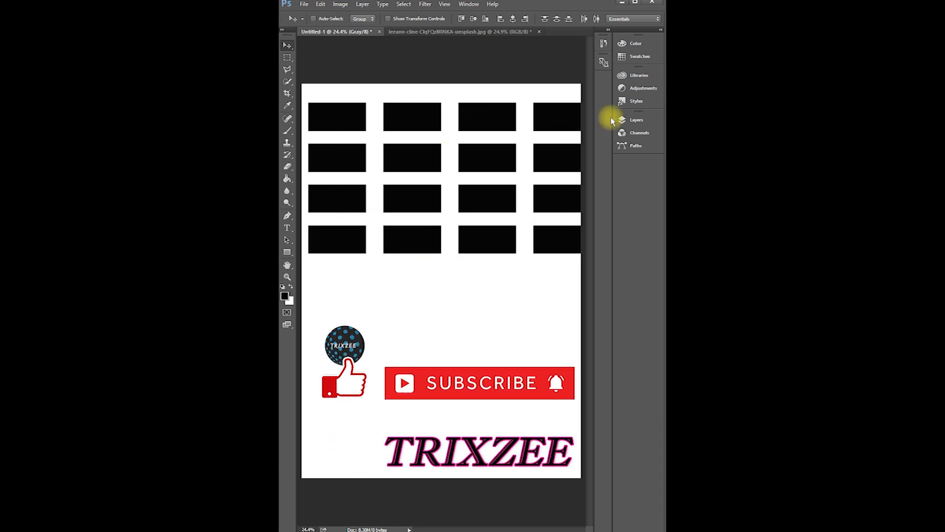
{"action": "left_click", "coordinate": [637, 120]}
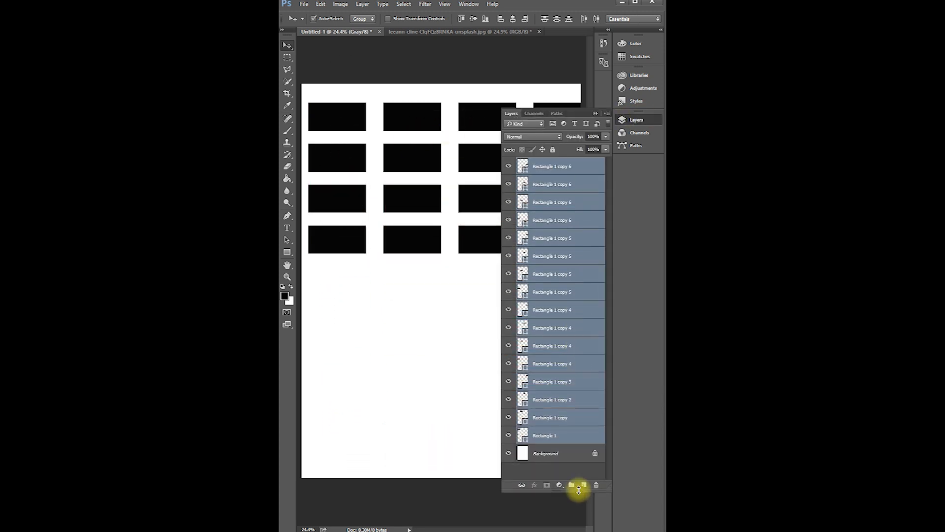
{"action": "key", "text": "ctrl+e"}
{"action": "left_click", "coordinate": [597, 113]}
Step: Scale the merged rectangle grid down and move it towards the middle of the canvas
{"action": "key", "text": "ctrl+t"}
{"action": "left_click_drag", "start_coordinate": [308, 103], "coordinate": [344, 121]}
{"action": "left_click_drag", "start_coordinate": [422, 131], "coordinate": [413, 179]}
{"action": "key", "text": "Return"}
Step: Transform the grid into a slanted parallelogram that rises towards the right, like window light seen at an angle
{"action": "key", "text": "ctrl+t"}
{"action": "right_click", "coordinate": [366, 183]}
{"action": "left_click", "coordinate": [384, 241]}
{"action": "left_click_drag", "start_coordinate": [547, 226], "coordinate": [547, 205]}
{"action": "left_click_drag", "start_coordinate": [442, 160], "coordinate": [478, 202]}
{"action": "key", "text": "Return"}
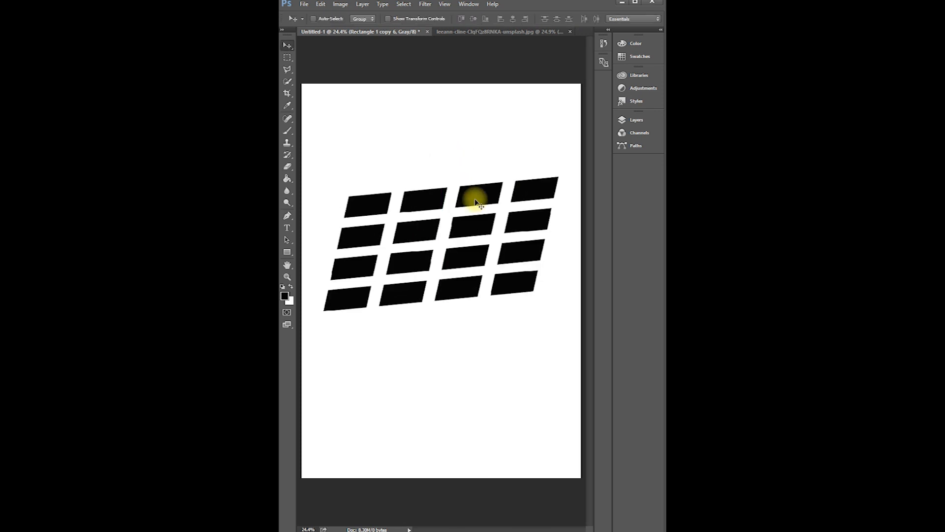
Step: Soften the slanted grid with a Gaussian Blur of 20 pixels radius
{"action": "left_click", "coordinate": [424, 4]}
{"action": "mouse_move", "coordinate": [439, 109]}
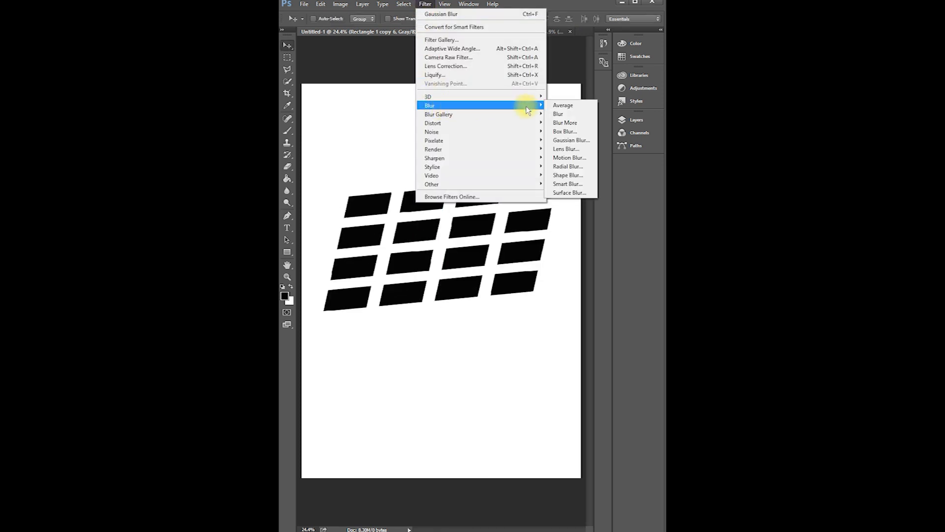
{"action": "left_click", "coordinate": [562, 141]}
{"action": "left_click", "coordinate": [454, 200]}
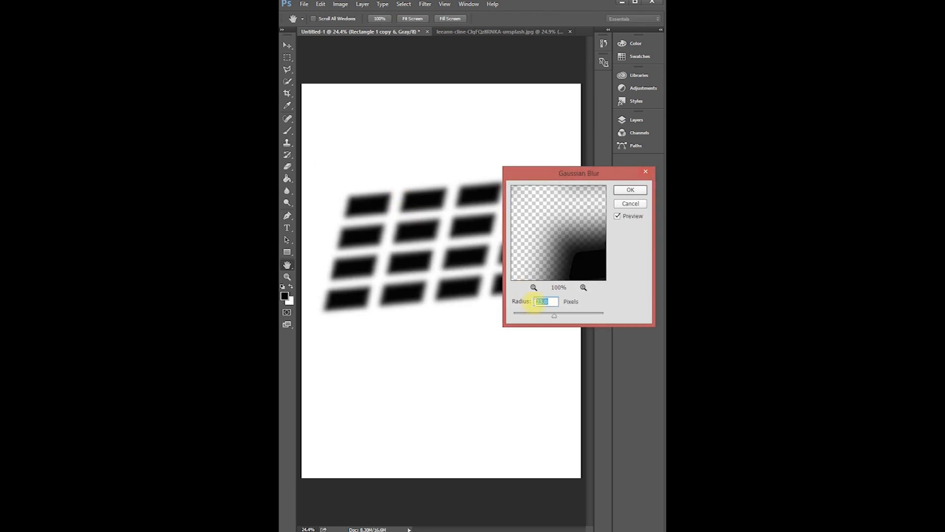
{"action": "type", "text": "20"}
{"action": "left_click", "coordinate": [628, 191]}
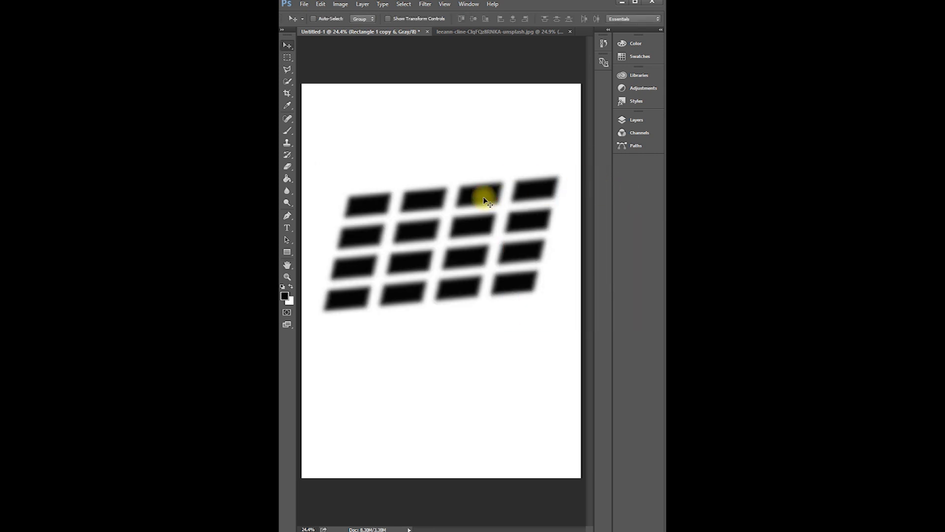
Step: Define a brush preset from the blurred grid, keeping the suggested name
{"action": "left_click", "coordinate": [320, 4]}
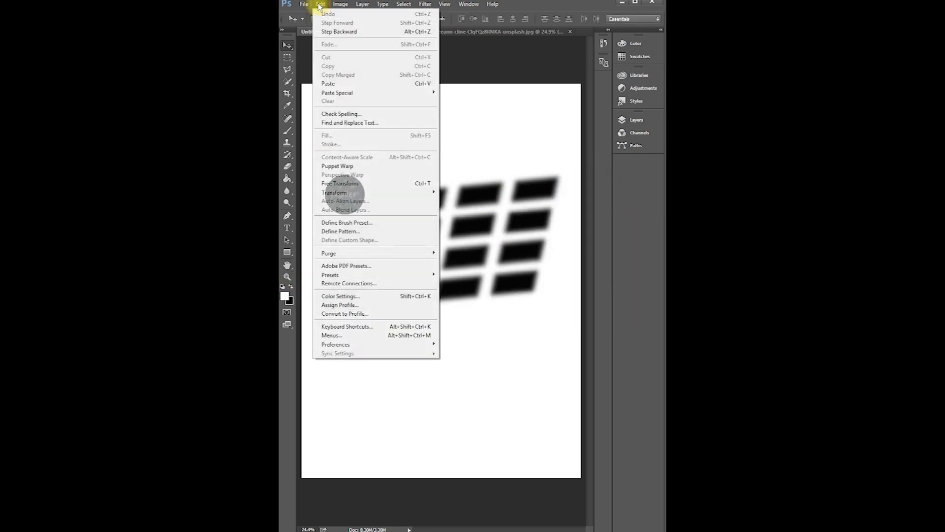
{"action": "left_click", "coordinate": [344, 219]}
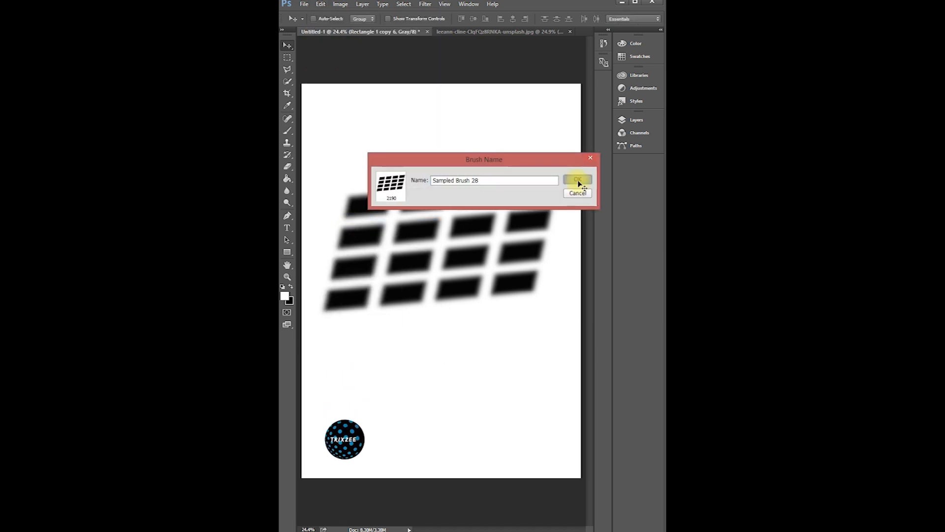
{"action": "left_click", "coordinate": [577, 179]}
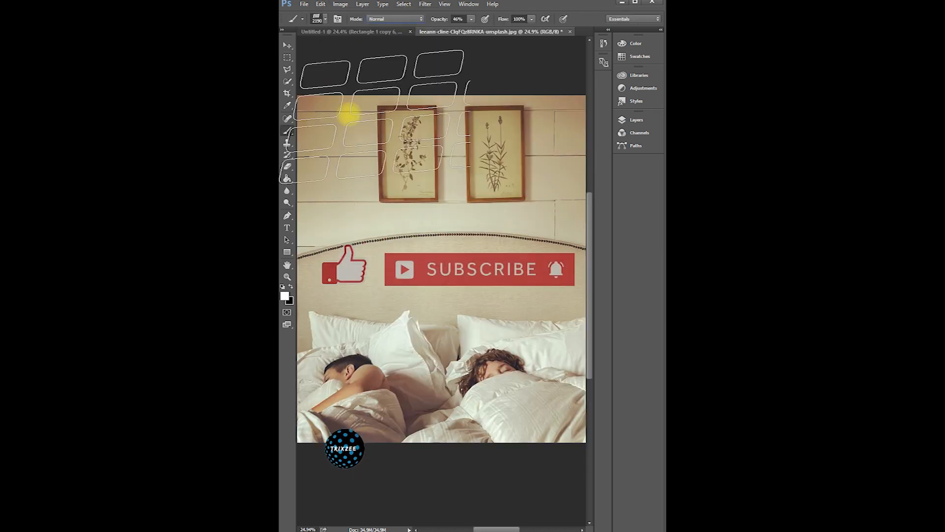
Step: Stamp the grid brush once over the middle of the bedroom photo in white, using Overlay mode and 50% opacity
{"action": "right_click", "coordinate": [287, 131]}
{"action": "left_click", "coordinate": [325, 127]}
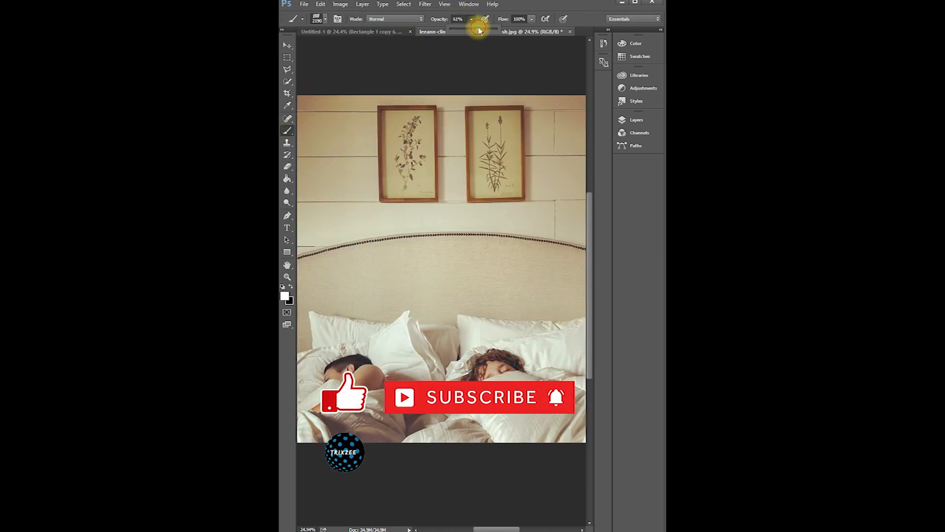
{"action": "left_click", "coordinate": [454, 19]}
{"action": "type", "text": "50"}
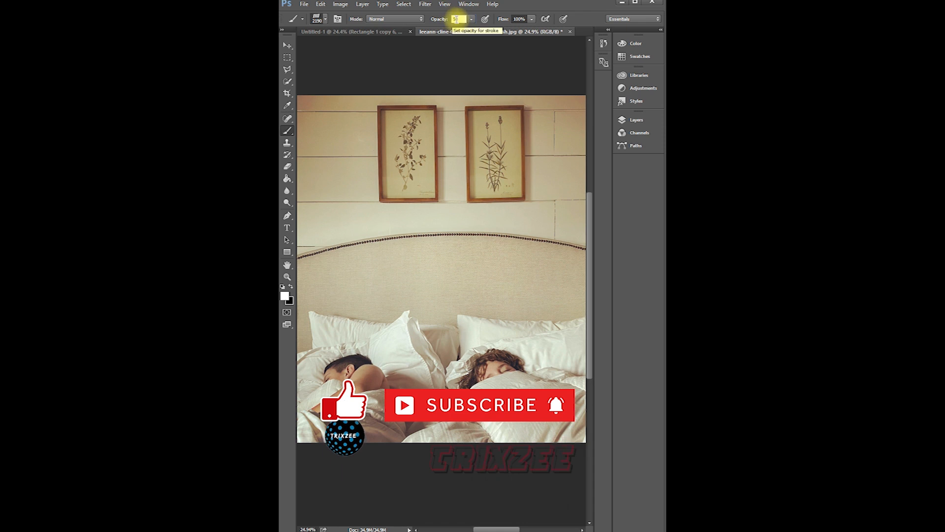
{"action": "left_click", "coordinate": [393, 19]}
{"action": "left_click", "coordinate": [394, 120]}
{"action": "left_click", "coordinate": [442, 231]}
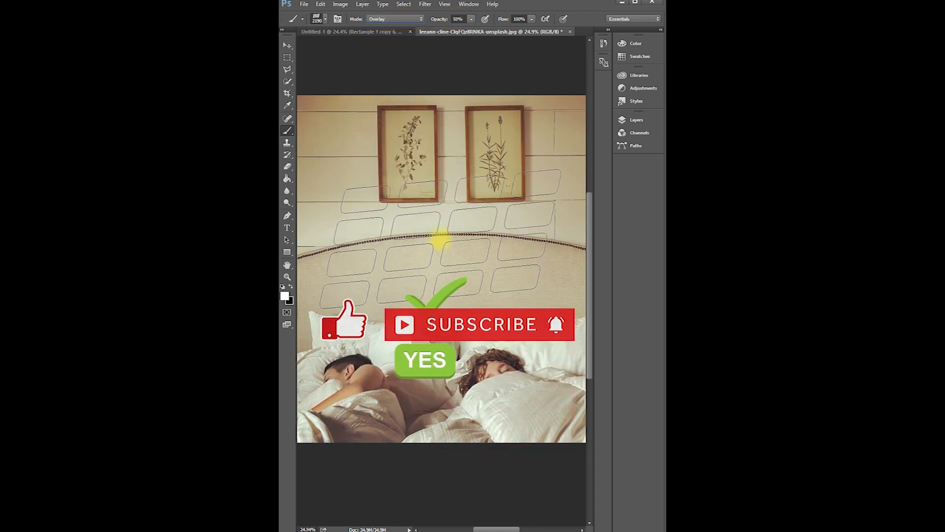
{"action": "left_click", "coordinate": [442, 224]}
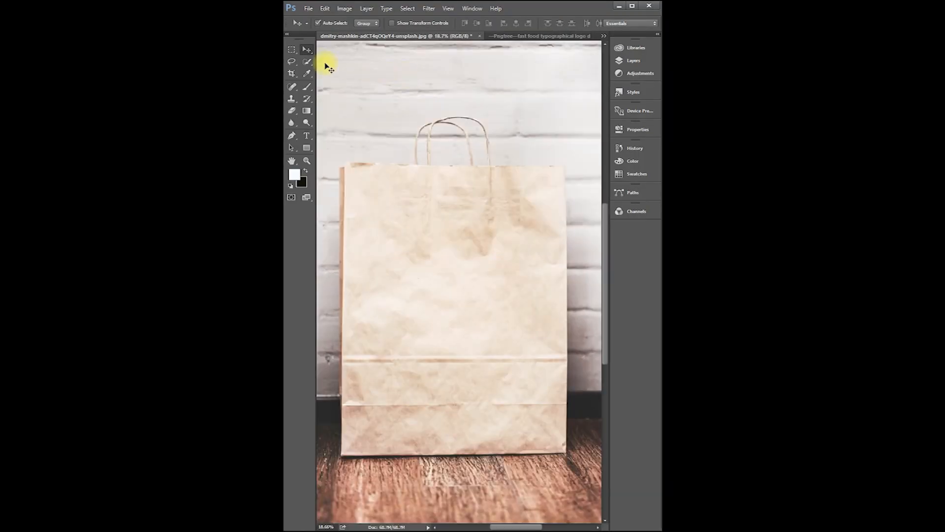
Step: Select the front of the paper bag with the Quick Selection tool and feather the selection by 1 pixel
{"action": "left_click", "coordinate": [307, 61]}
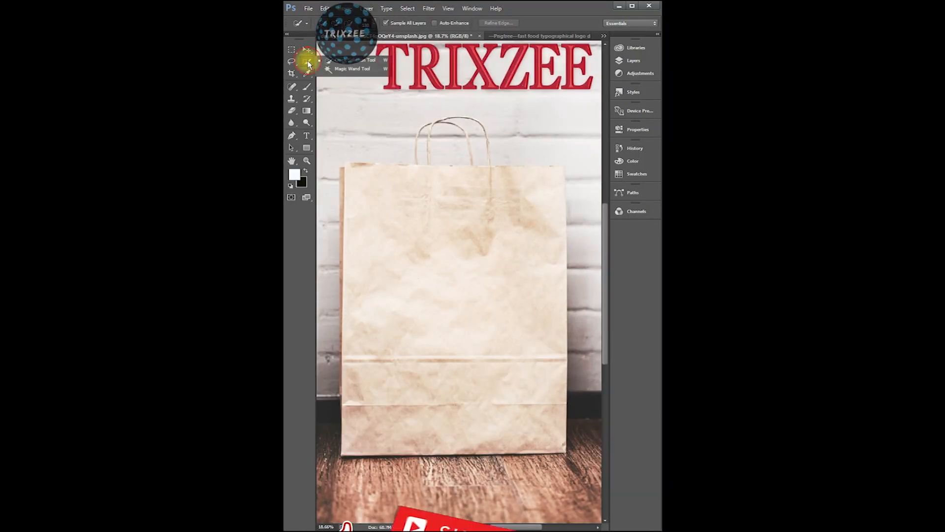
{"action": "mouse_move", "coordinate": [360, 173]}
{"action": "left_mouse_down"}
{"action": "mouse_move", "coordinate": [361, 438]}
{"action": "mouse_move", "coordinate": [512, 433]}
{"action": "mouse_move", "coordinate": [541, 309]}
{"action": "mouse_move", "coordinate": [529, 172]}
{"action": "left_mouse_up"}
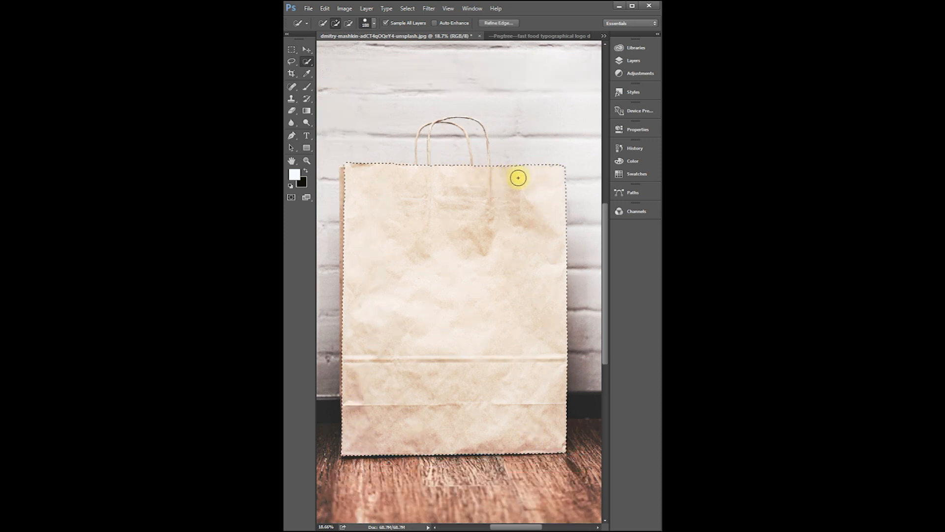
{"action": "right_click", "coordinate": [459, 241]}
{"action": "left_click", "coordinate": [479, 267]}
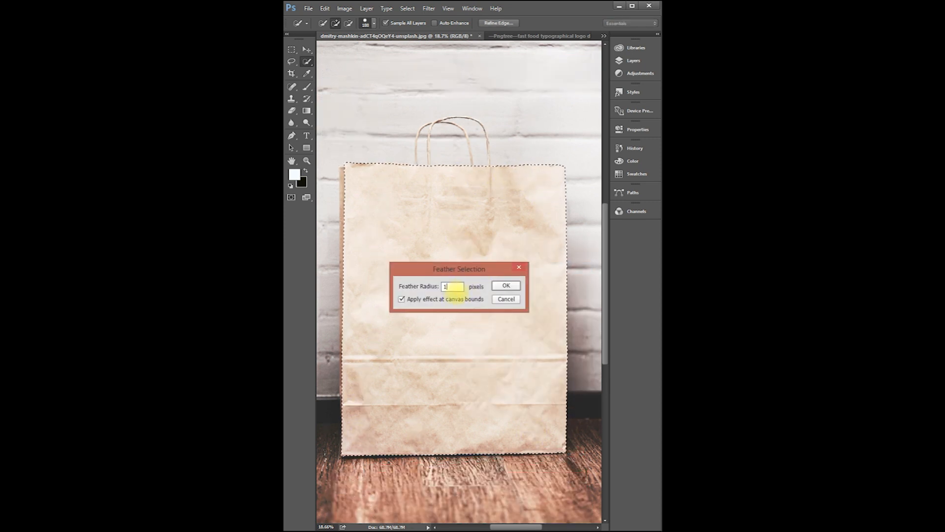
{"action": "left_click", "coordinate": [506, 286]}
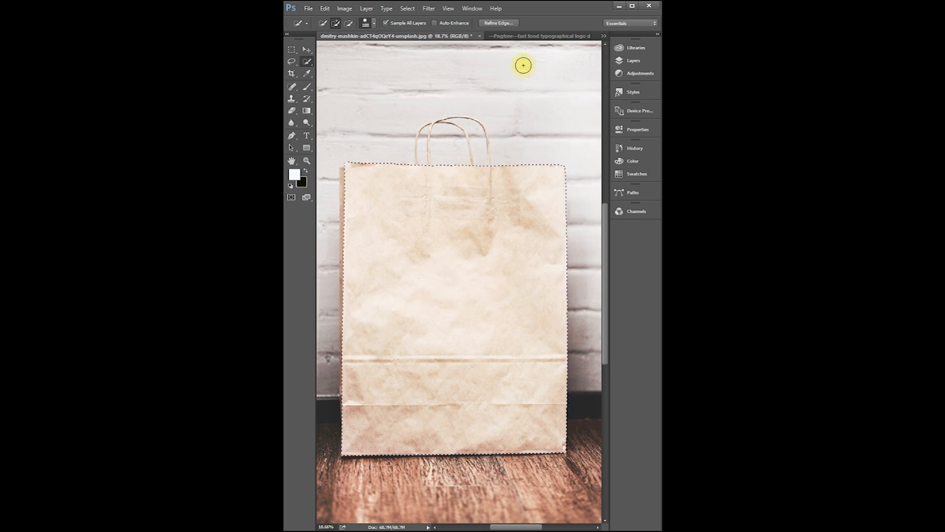
Step: Copy the selected bag front onto a new layer
{"action": "left_click", "coordinate": [621, 61]}
{"action": "key", "text": "ctrl+j"}
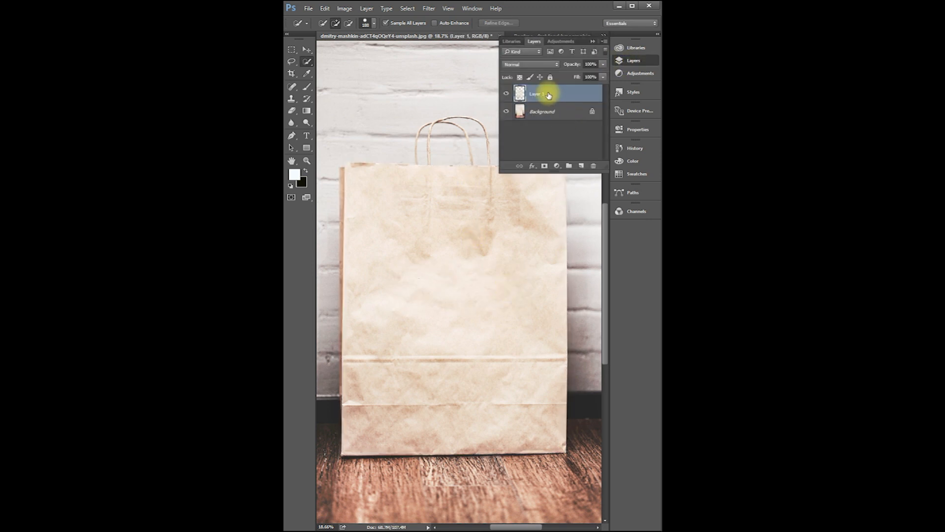
{"action": "key", "text": "g"}
{"action": "left_click", "coordinate": [592, 42]}
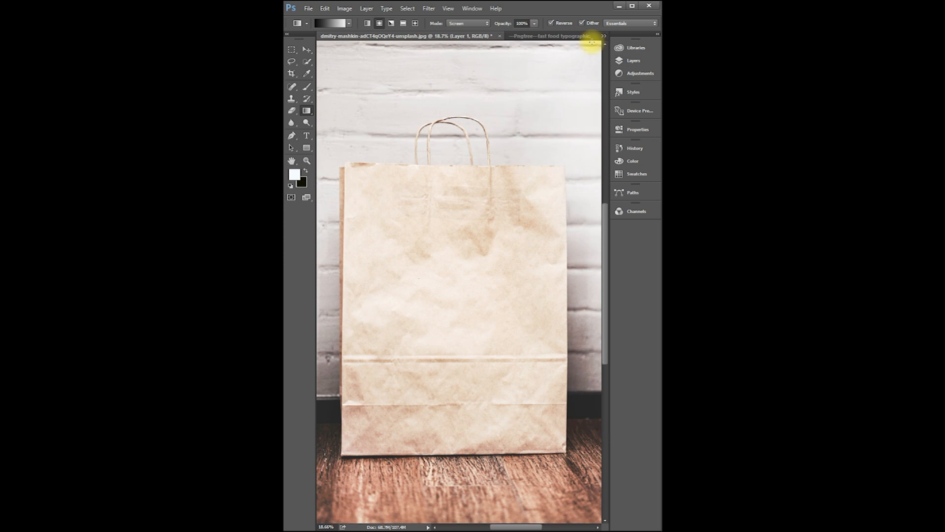
Step: Draw an unfilled rectangle shape of about 2716 × 3489 px covering the whole front of the bag
{"action": "right_click", "coordinate": [307, 148]}
{"action": "left_click", "coordinate": [344, 142]}
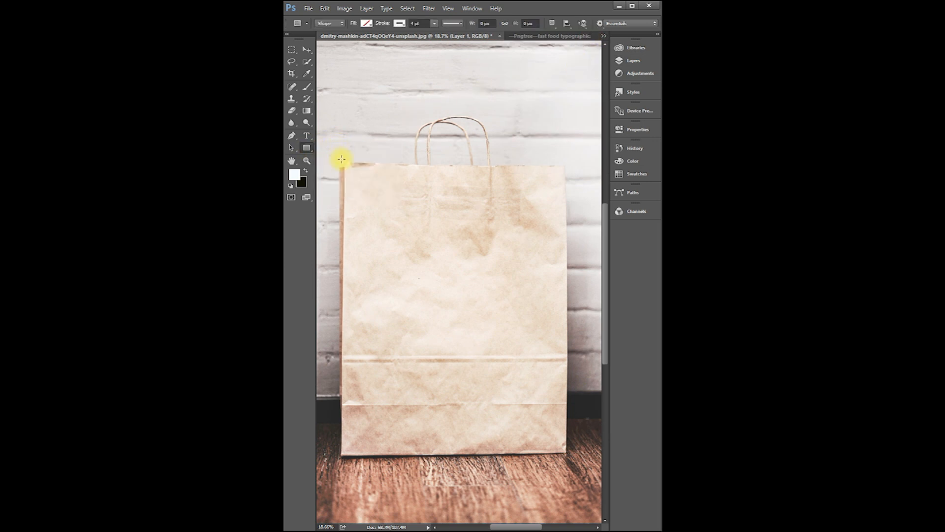
{"action": "left_click_drag", "start_coordinate": [368, 256], "coordinate": [570, 454]}
{"action": "left_click", "coordinate": [488, 179]}
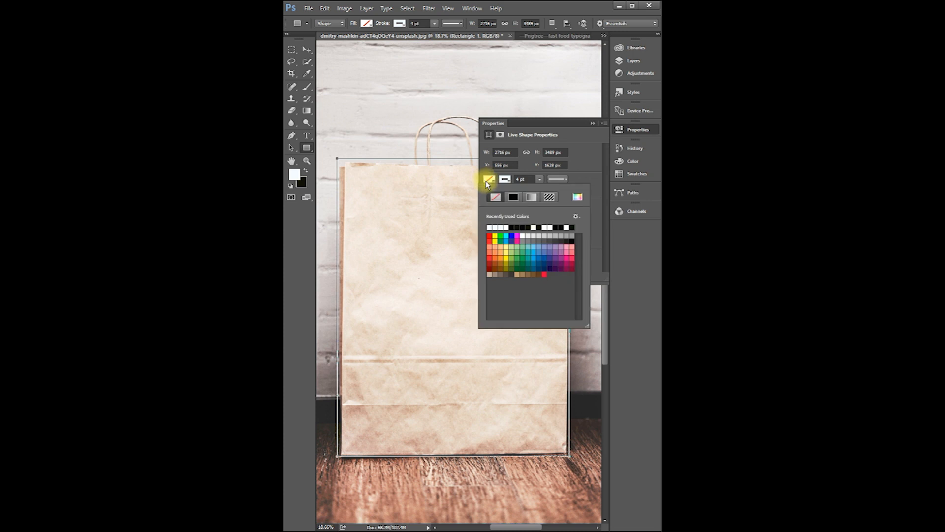
{"action": "left_click", "coordinate": [592, 123]}
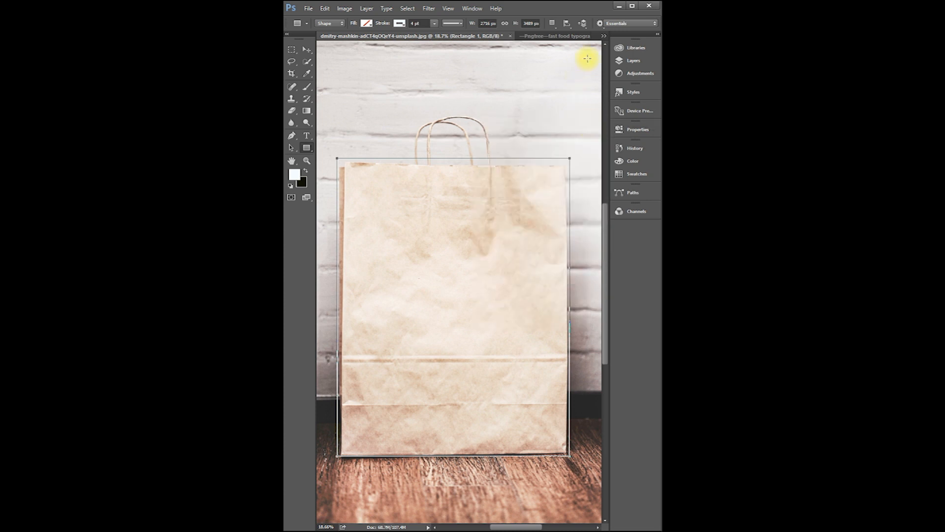
Step: Convert the rectangle layer to a smart object and clip it to the copied bag front layer
{"action": "left_click", "coordinate": [627, 62]}
{"action": "right_click", "coordinate": [536, 93]}
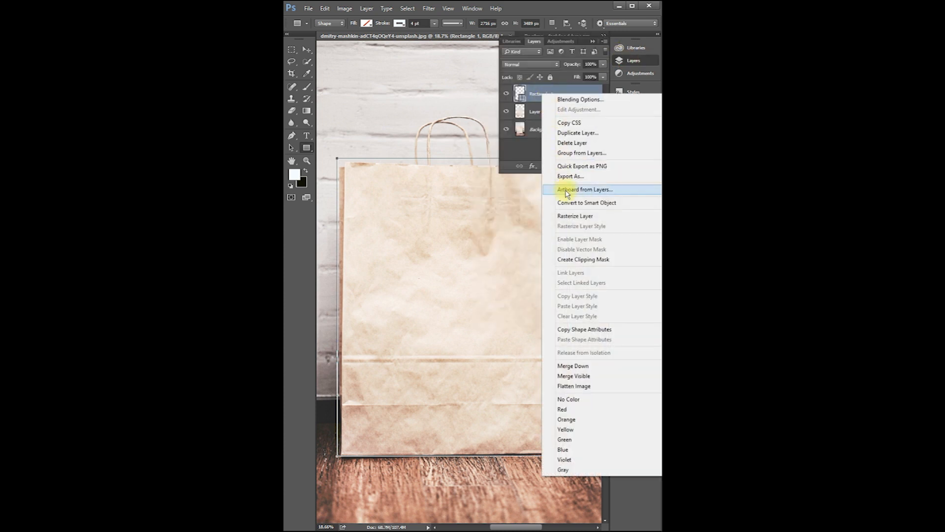
{"action": "left_click", "coordinate": [570, 202]}
{"action": "right_click", "coordinate": [539, 92]}
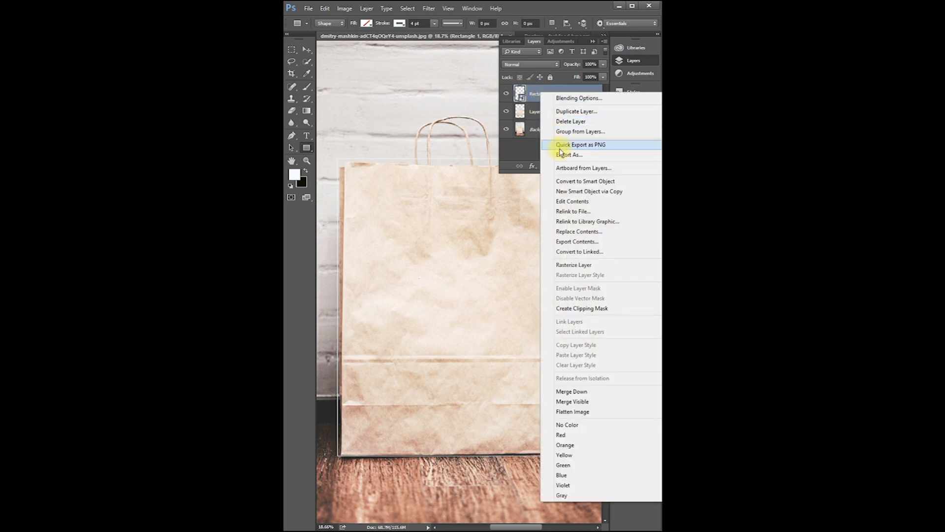
{"action": "left_click", "coordinate": [563, 309]}
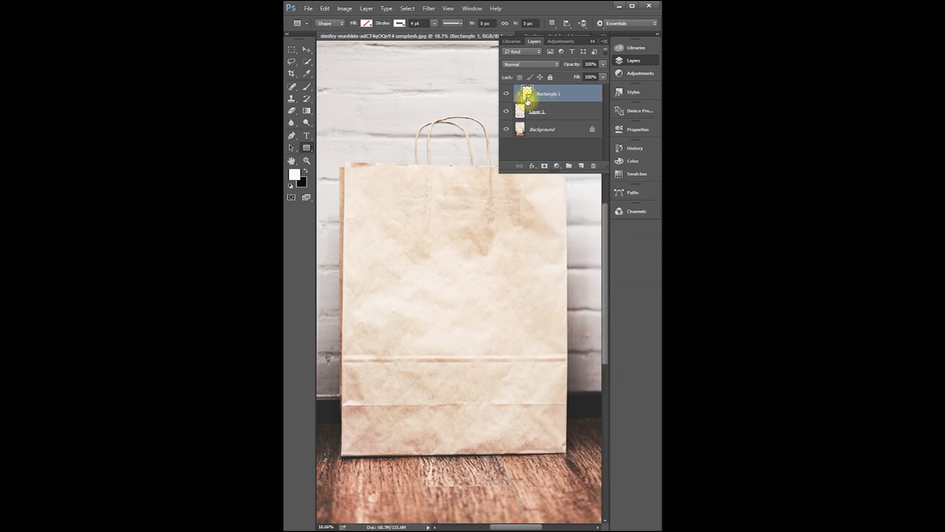
Step: Open the rectangle smart object's contents, add the Fast Food artwork and scale it up to cover the whole canvas
{"action": "double_click", "coordinate": [531, 100]}
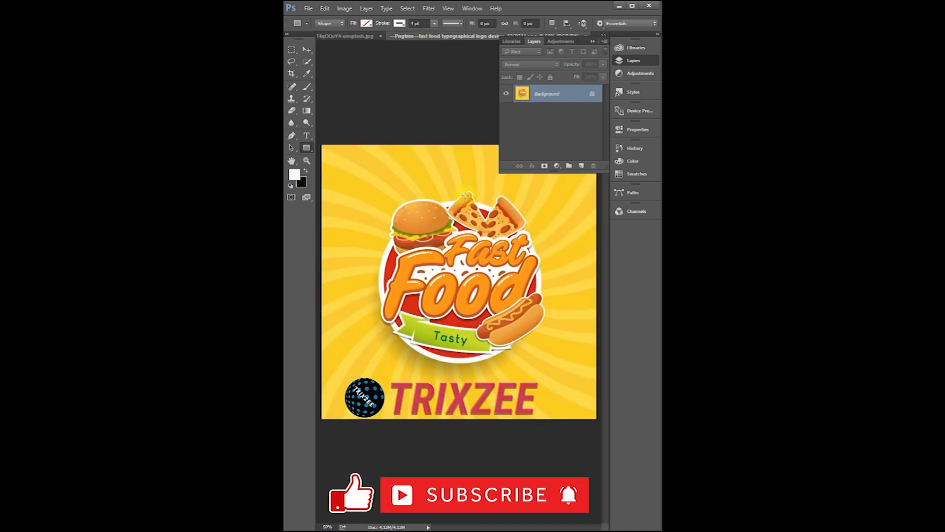
{"action": "left_click", "coordinate": [592, 41]}
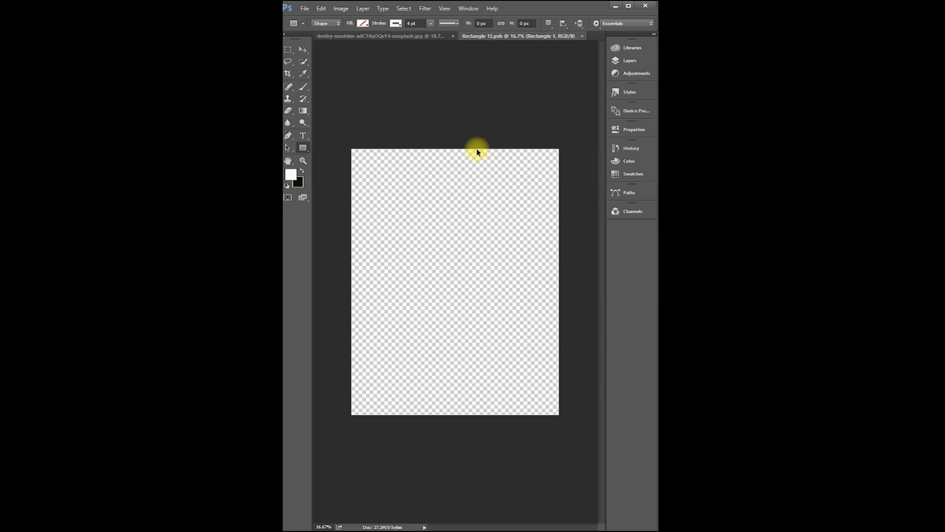
{"action": "left_click_drag", "start_coordinate": [405, 237], "coordinate": [355, 109]}
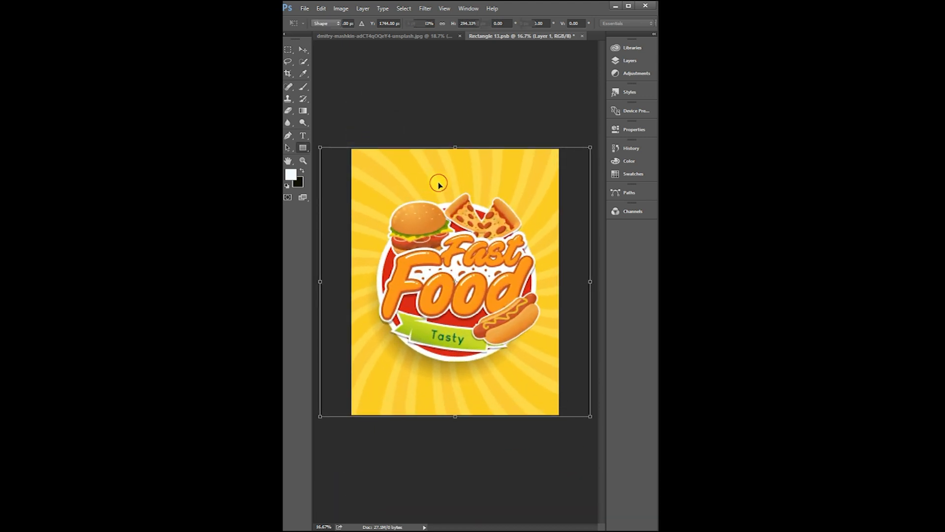
{"action": "key", "text": "Return"}
Step: Close the smart object's document and save its changes, so the artwork is applied to the bag
{"action": "key", "text": "u"}
{"action": "left_click", "coordinate": [583, 36]}
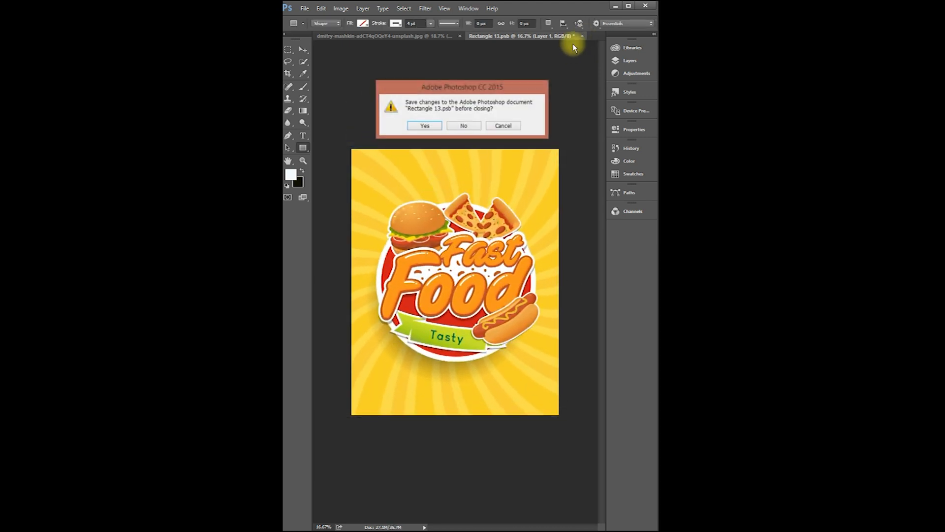
{"action": "left_click", "coordinate": [424, 122]}
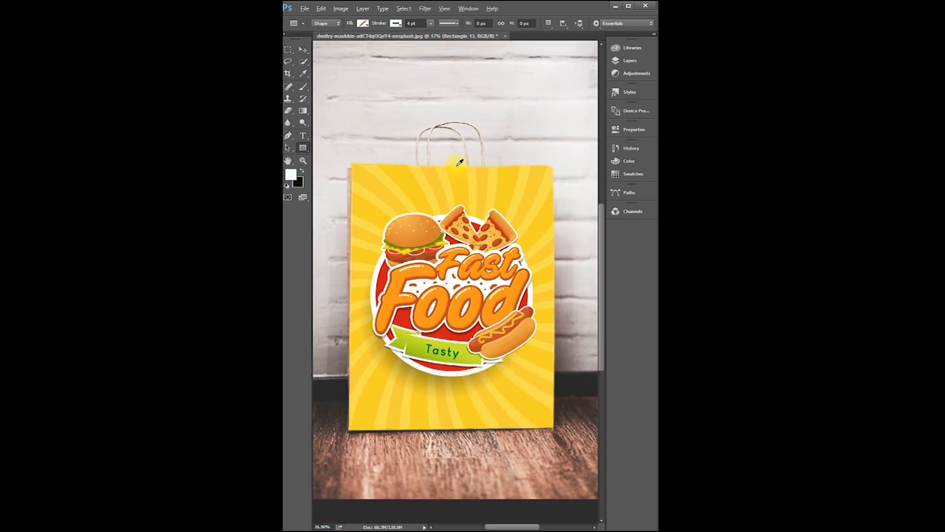
Step: Set the artwork layer's blend mode to Linear Burn so the paper texture shows through
{"action": "left_click", "coordinate": [618, 60]}
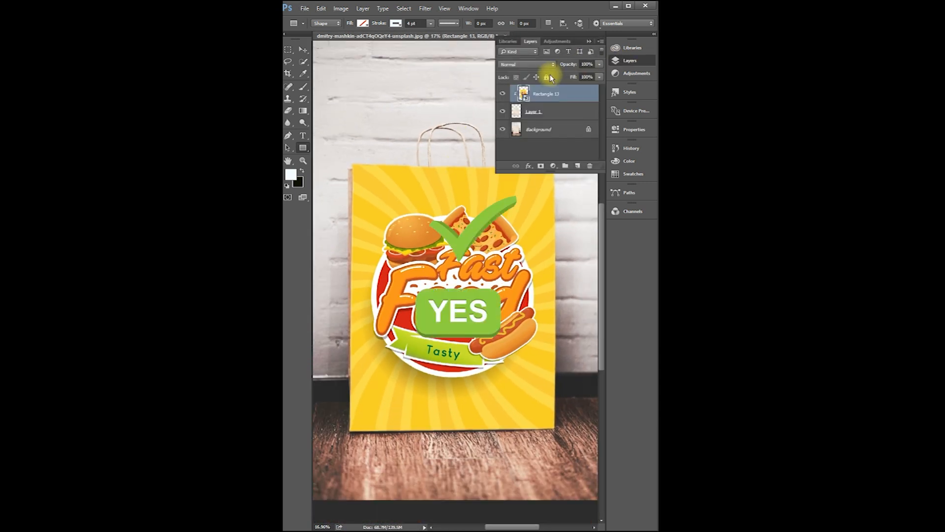
{"action": "left_click", "coordinate": [535, 64]}
{"action": "left_click", "coordinate": [517, 101]}
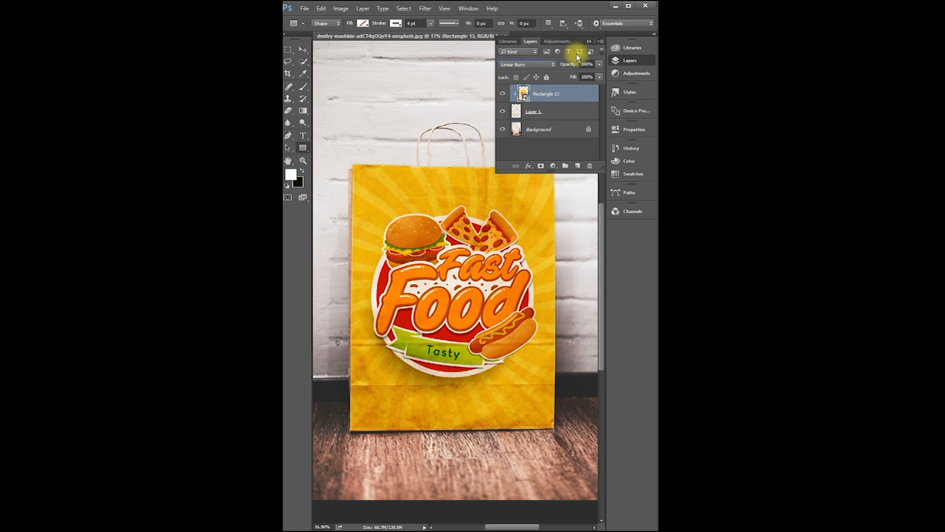
{"action": "left_click", "coordinate": [588, 42]}
{"action": "scroll", "coordinate": [457, 217], "scroll_direction": "up", "scroll_amount": 2}
{"action": "scroll", "coordinate": [457, 217], "scroll_direction": "down", "scroll_amount": 4}
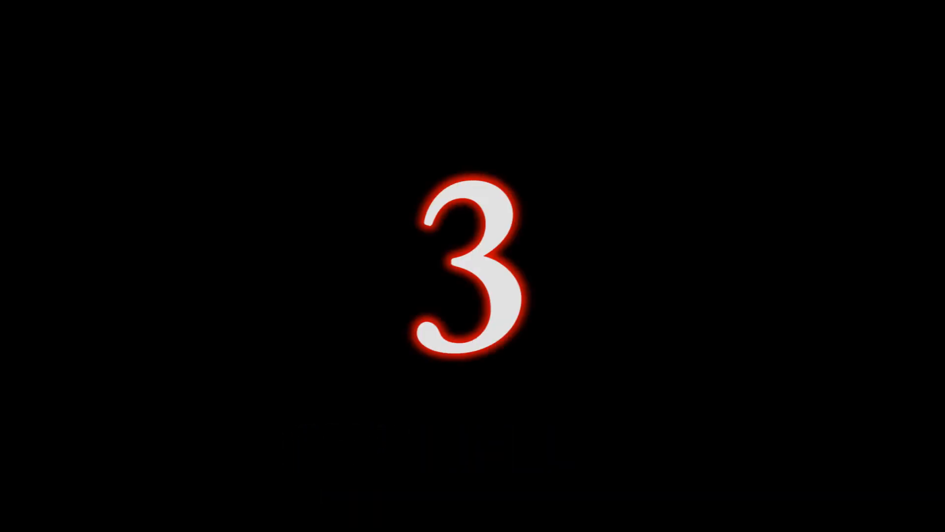
{"action": "left_click_drag", "start_coordinate": [346, 470], "coordinate": [360, 427]}
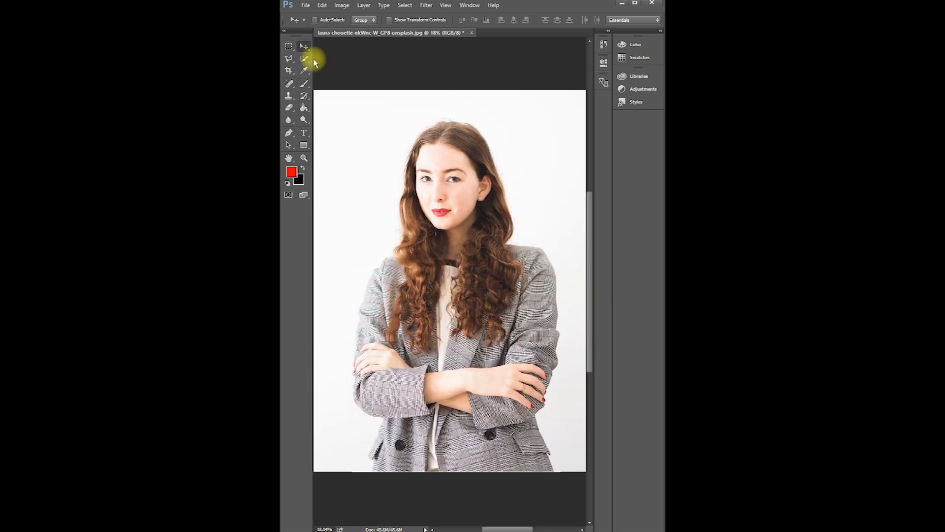
Step: Select the whole woman, from hair to jacket, with the Quick Selection tool
{"action": "right_click", "coordinate": [314, 59]}
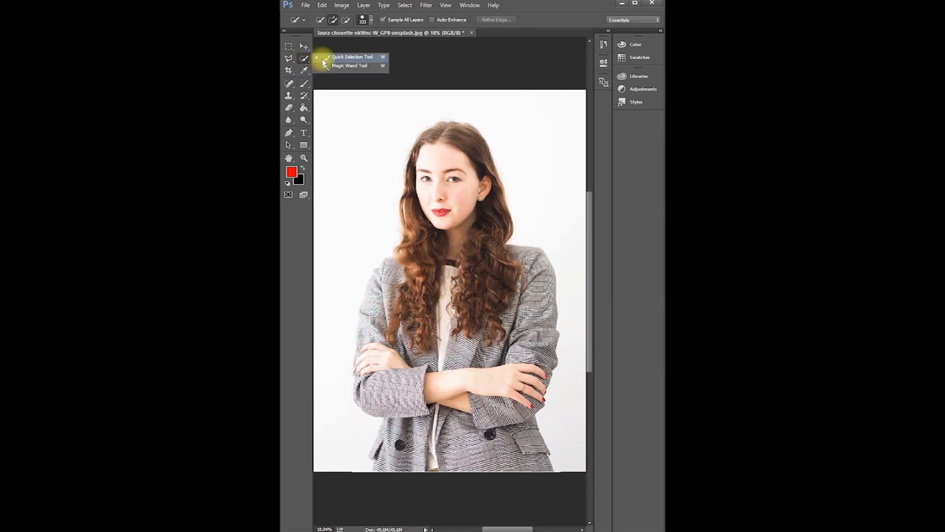
{"action": "left_click", "coordinate": [327, 56]}
{"action": "mouse_move", "coordinate": [525, 449]}
{"action": "left_mouse_down"}
{"action": "mouse_move", "coordinate": [518, 425]}
{"action": "mouse_move", "coordinate": [536, 356]}
{"action": "mouse_move", "coordinate": [536, 306]}
{"action": "left_mouse_up"}
{"action": "mouse_move", "coordinate": [489, 253]}
{"action": "left_mouse_down"}
{"action": "mouse_move", "coordinate": [469, 161]}
{"action": "mouse_move", "coordinate": [441, 147]}
{"action": "mouse_move", "coordinate": [420, 186]}
{"action": "mouse_move", "coordinate": [418, 238]}
{"action": "mouse_move", "coordinate": [383, 289]}
{"action": "mouse_move", "coordinate": [368, 363]}
{"action": "left_mouse_up"}
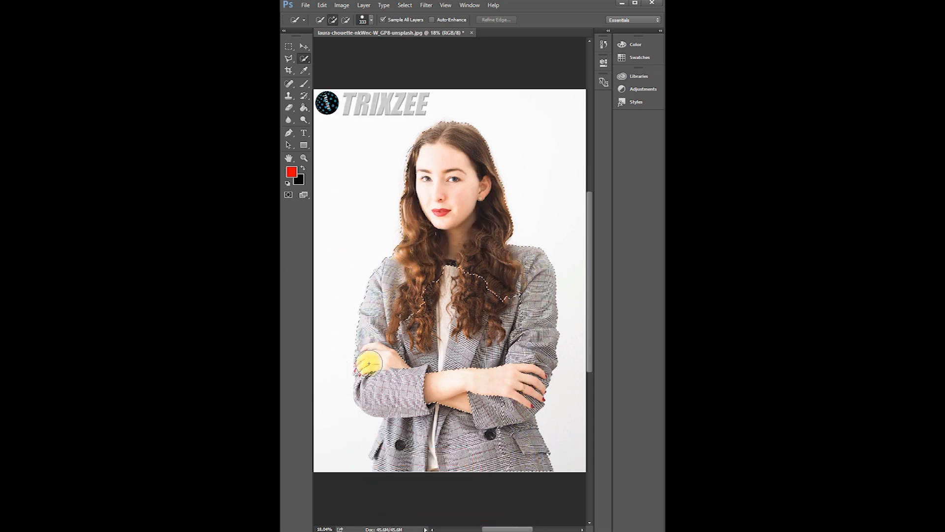
{"action": "mouse_move", "coordinate": [386, 452]}
{"action": "left_mouse_down"}
{"action": "mouse_move", "coordinate": [495, 466]}
{"action": "mouse_move", "coordinate": [464, 436]}
{"action": "mouse_move", "coordinate": [505, 392]}
{"action": "mouse_move", "coordinate": [428, 325]}
{"action": "mouse_move", "coordinate": [438, 229]}
{"action": "mouse_move", "coordinate": [441, 162]}
{"action": "left_mouse_up"}
Step: Expand the selection around the woman by 40 pixels
{"action": "left_click", "coordinate": [405, 5]}
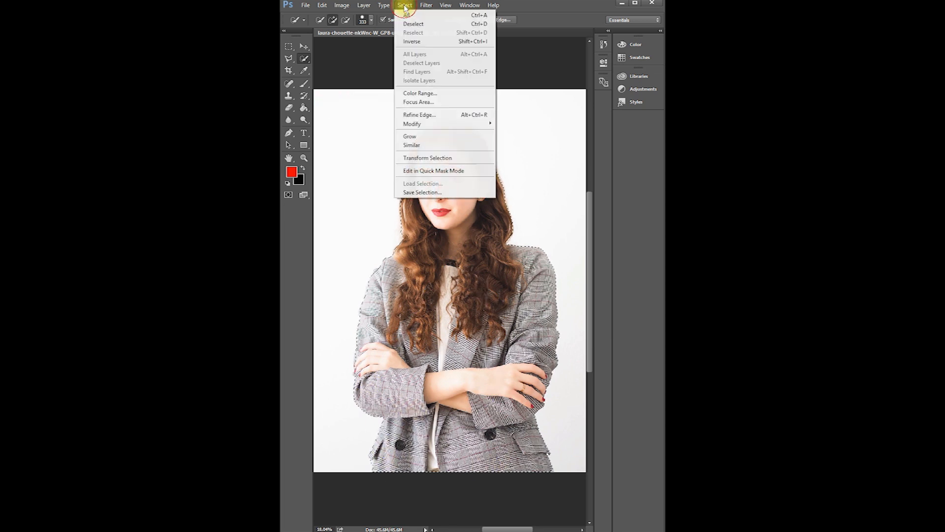
{"action": "mouse_move", "coordinate": [421, 125]}
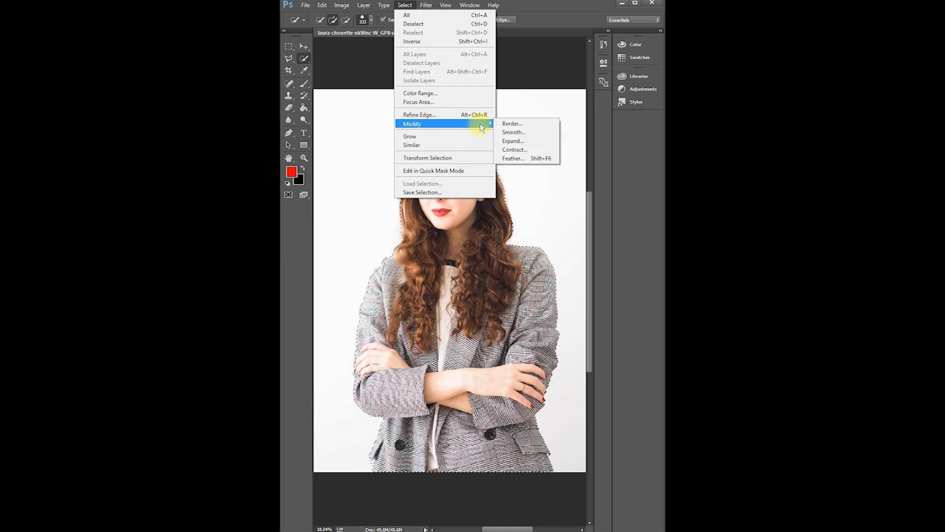
{"action": "left_click", "coordinate": [512, 142]}
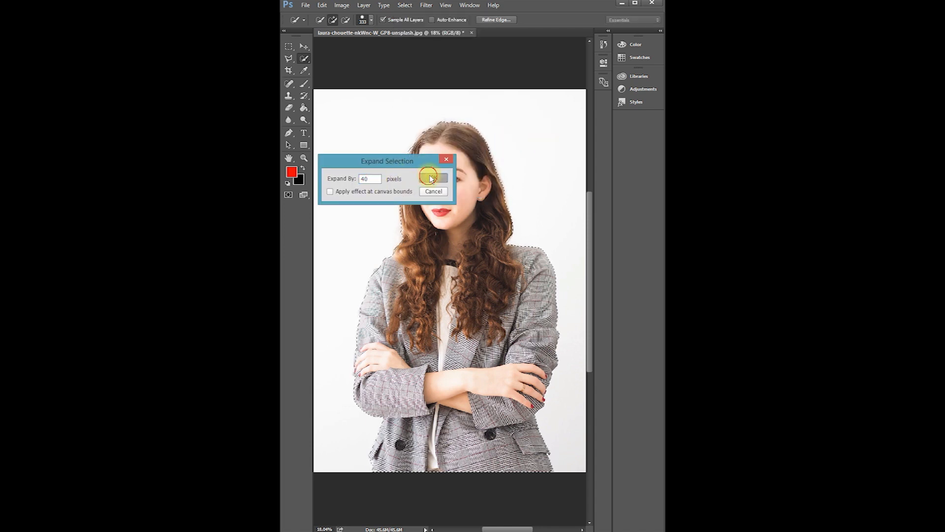
{"action": "left_click", "coordinate": [430, 178]}
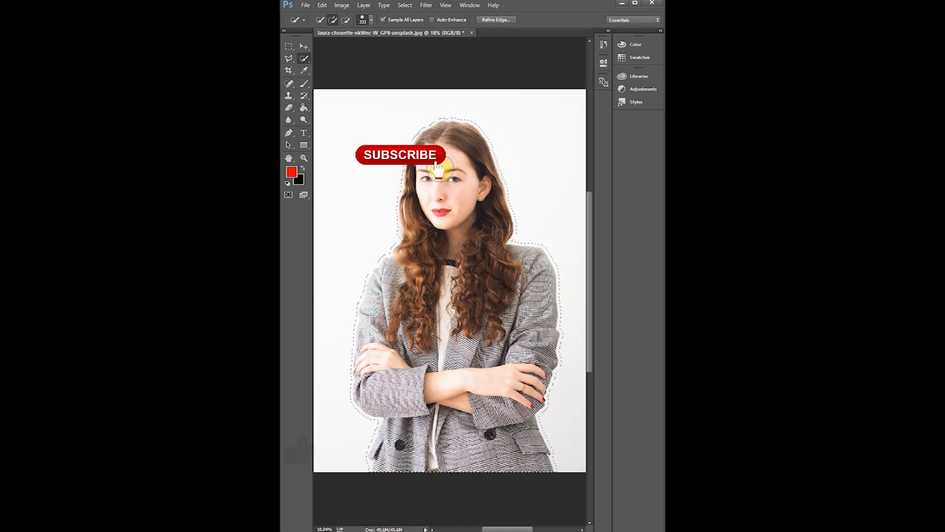
Step: Make a work path from the expanded selection with a tolerance of 2.0 pixels
{"action": "right_click", "coordinate": [410, 144]}
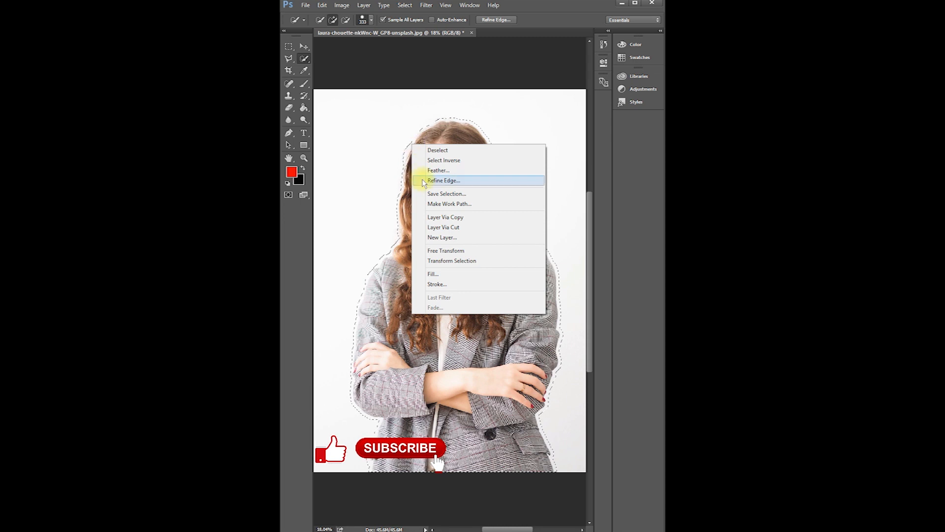
{"action": "left_click", "coordinate": [435, 203]}
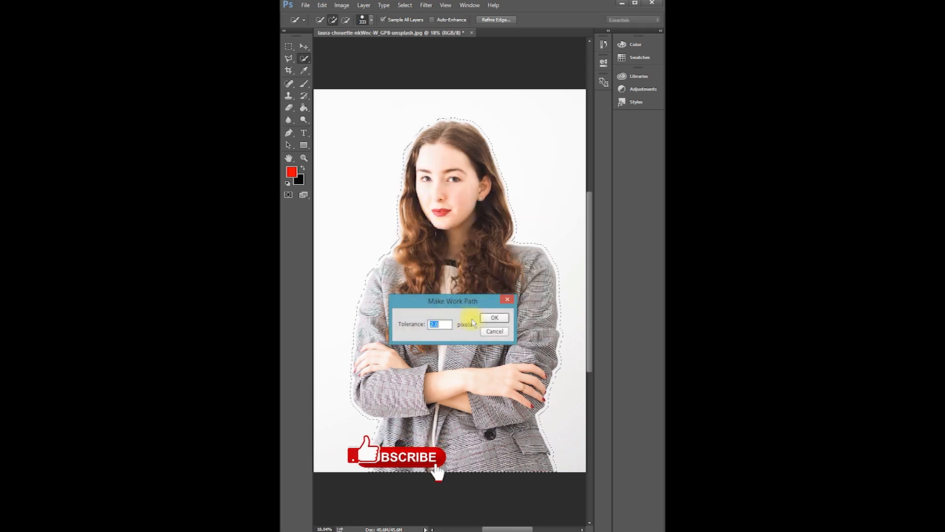
{"action": "left_click", "coordinate": [493, 318]}
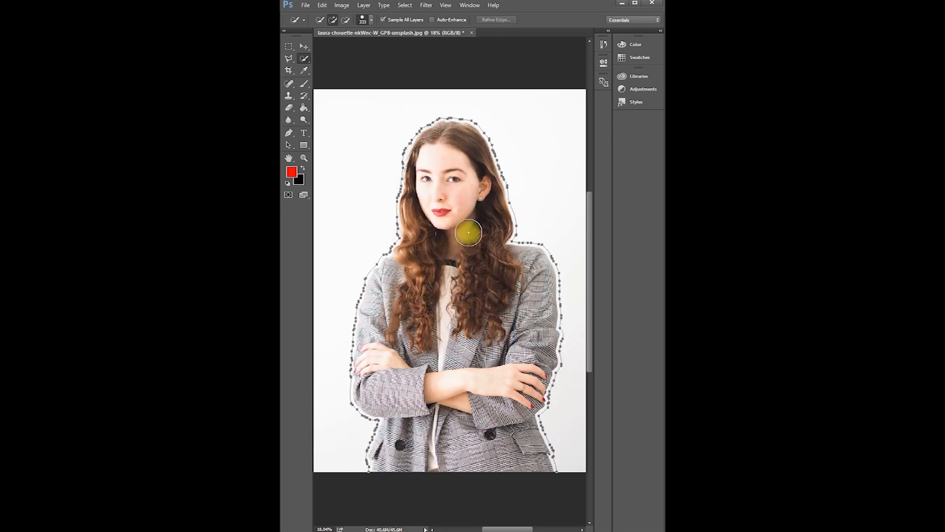
Step: Convert the work path around the woman into a shape layer using the Pen tool
{"action": "left_click", "coordinate": [290, 139]}
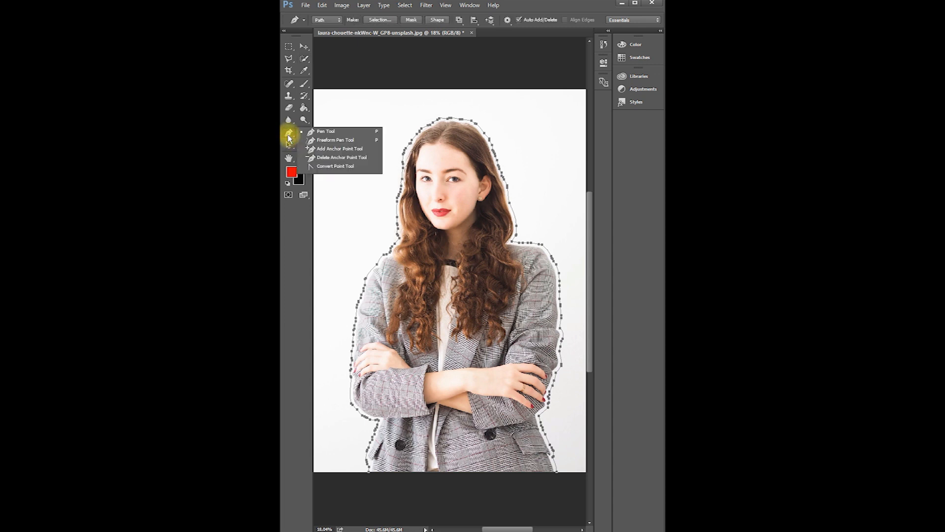
{"action": "left_click", "coordinate": [318, 133]}
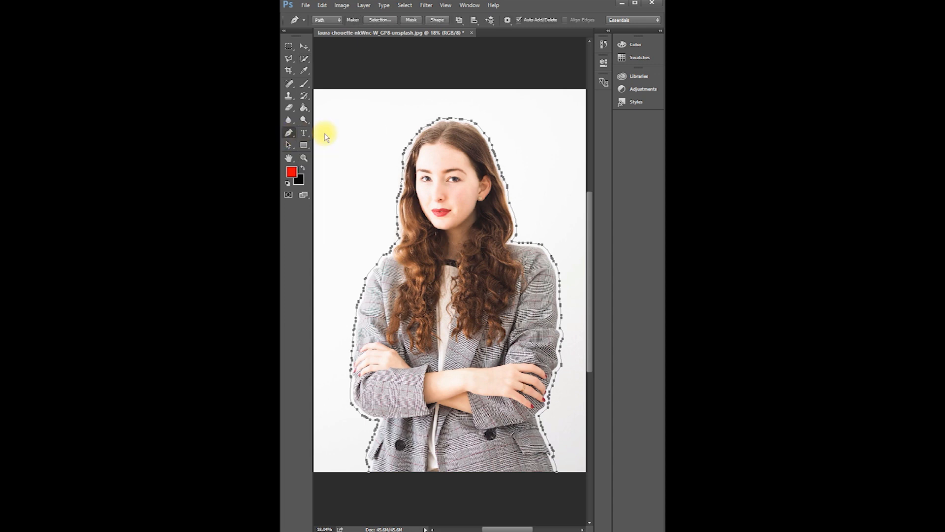
{"action": "left_click", "coordinate": [433, 21]}
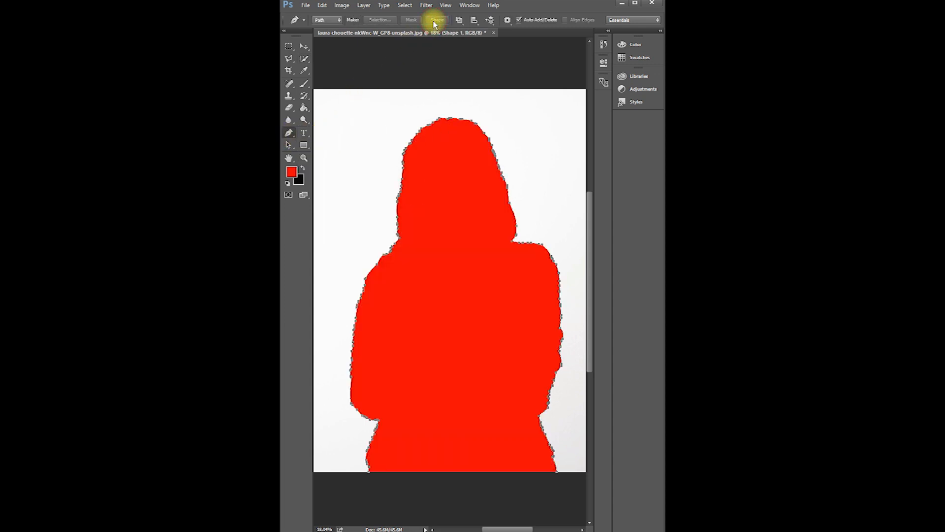
Step: Set the silhouette shape's stroke width to 13.62 pt using the Rectangle tool's shape options
{"action": "left_click", "coordinate": [304, 145]}
{"action": "left_click", "coordinate": [339, 145]}
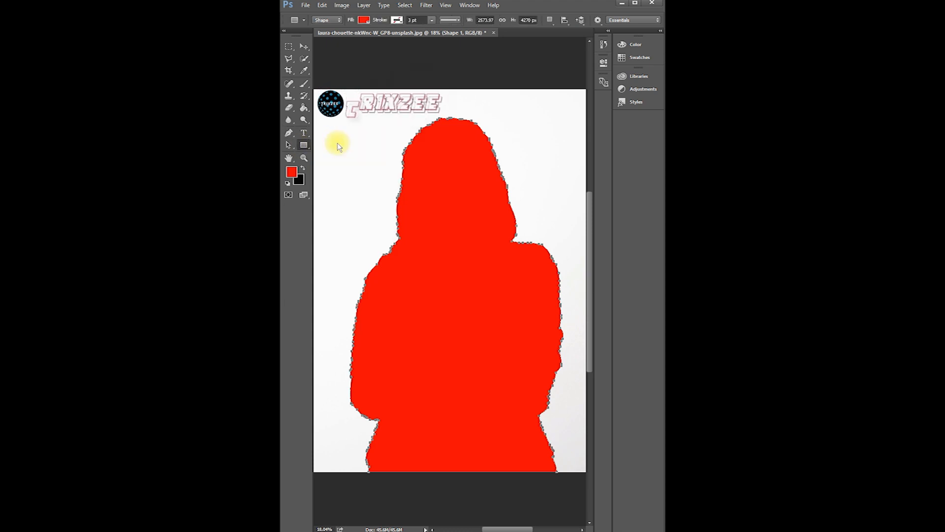
{"action": "left_click", "coordinate": [430, 22]}
{"action": "left_click_drag", "start_coordinate": [432, 29], "coordinate": [444, 32]}
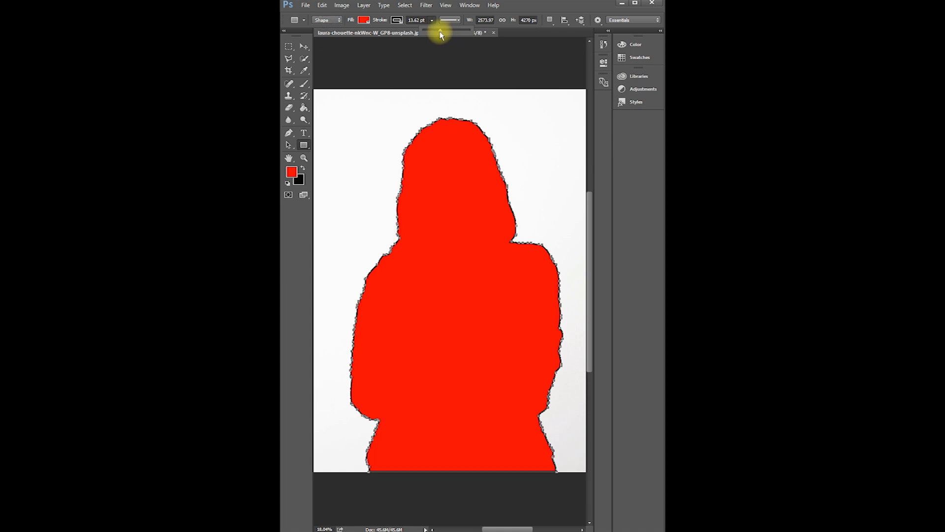
Step: Give the silhouette shape a red stroke and remove its fill so only the outline is drawn
{"action": "left_click", "coordinate": [398, 20]}
{"action": "left_click", "coordinate": [356, 73]}
{"action": "left_click", "coordinate": [364, 20]}
{"action": "left_click", "coordinate": [325, 38]}
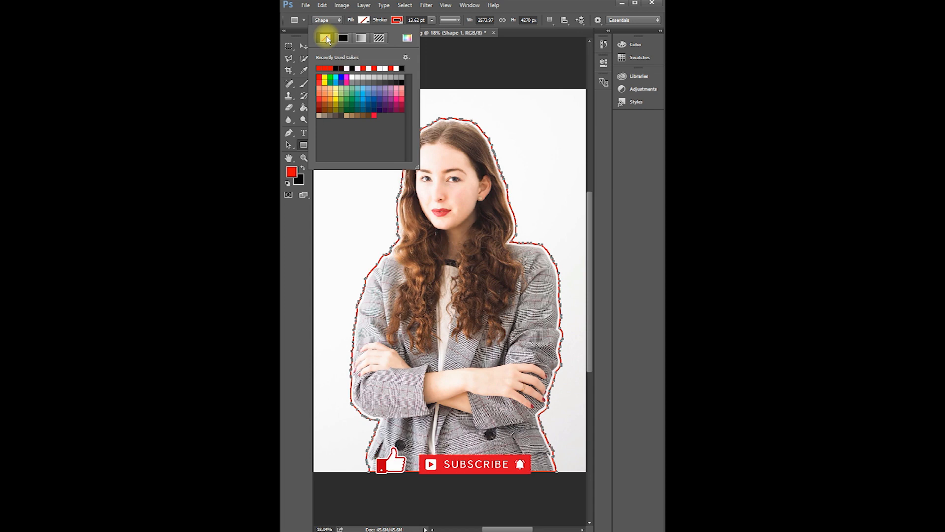
Step: Change the red outline's stroke style to a dashed line
{"action": "left_click", "coordinate": [459, 22]}
{"action": "left_click", "coordinate": [448, 63]}
{"action": "left_click", "coordinate": [486, 132]}
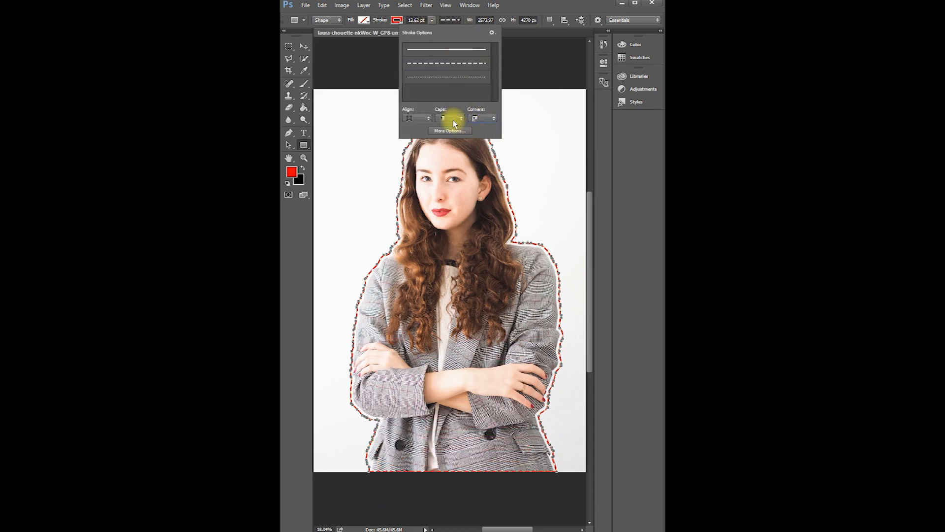
{"action": "left_click", "coordinate": [456, 63]}
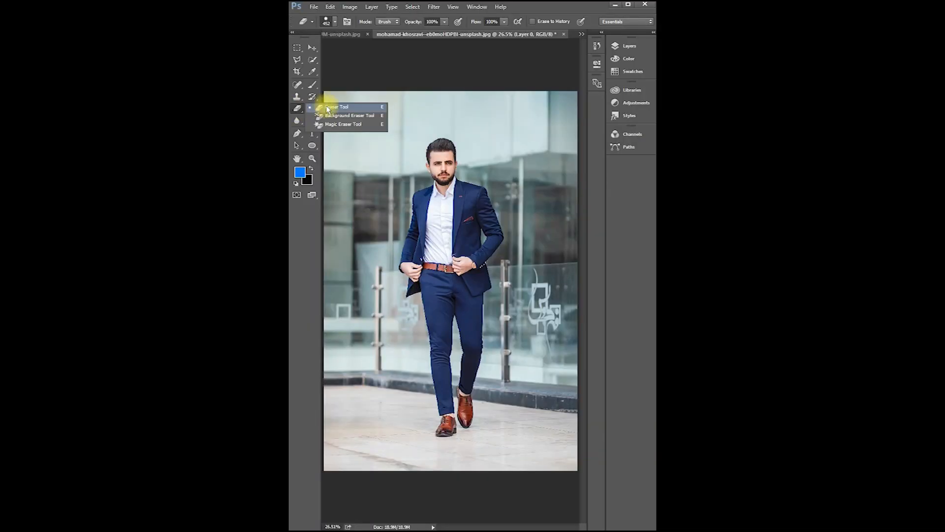
Step: Try to remove the background around the man in the suit with the Eraser tool
{"action": "left_click", "coordinate": [321, 109]}
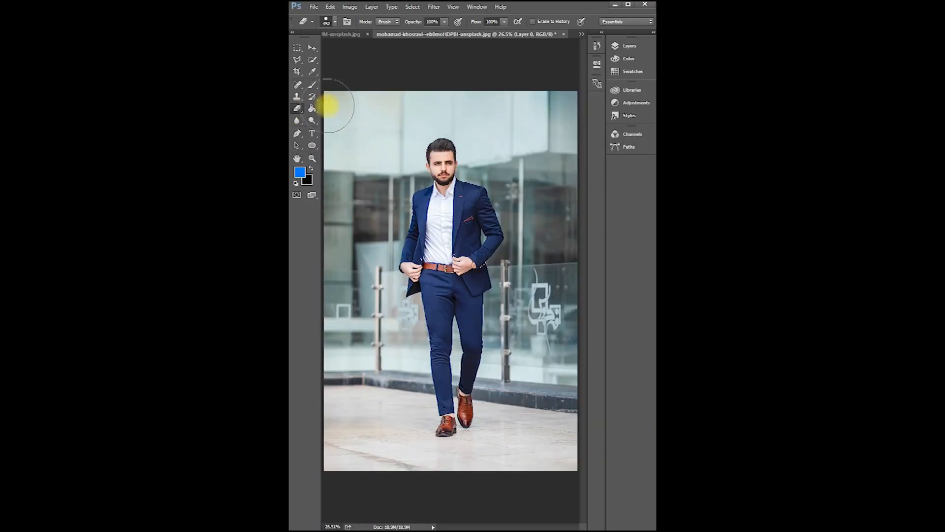
{"action": "left_click_drag", "start_coordinate": [344, 60], "coordinate": [338, 522]}
{"action": "left_click_drag", "start_coordinate": [342, 464], "coordinate": [622, 470]}
{"action": "mouse_move", "coordinate": [552, 461]}
{"action": "left_mouse_down"}
{"action": "mouse_move", "coordinate": [555, 54]}
{"action": "mouse_move", "coordinate": [559, 94]}
{"action": "mouse_move", "coordinate": [294, 91]}
{"action": "left_mouse_up"}
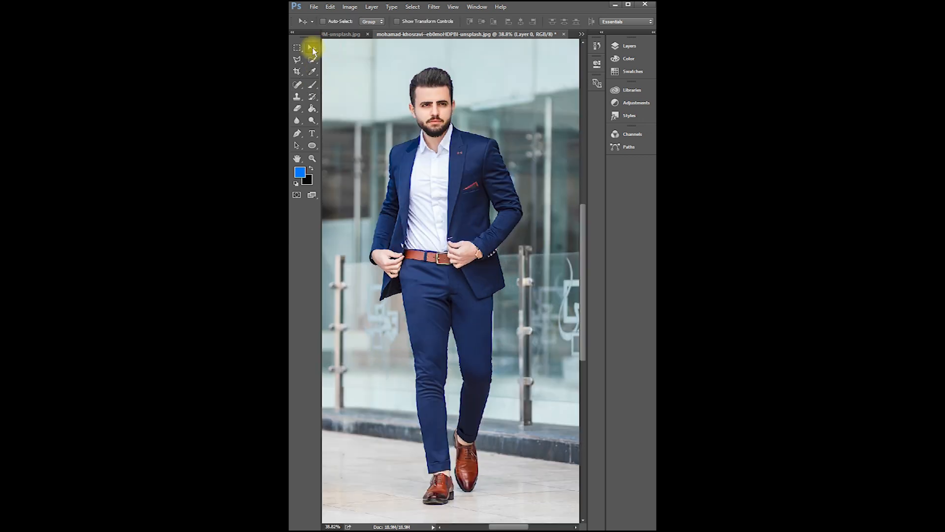
Step: Check the layer of the man's photo and unlock it
{"action": "left_click", "coordinate": [627, 47]}
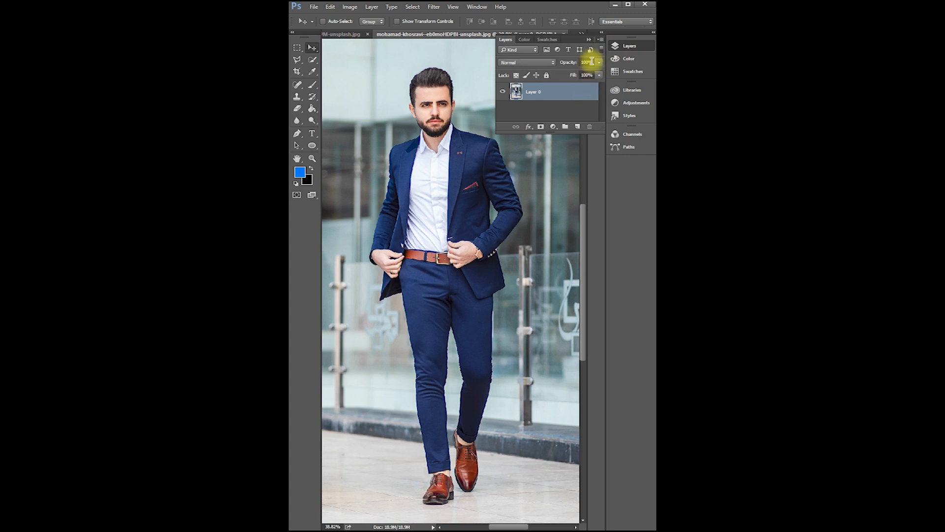
{"action": "left_click", "coordinate": [589, 40]}
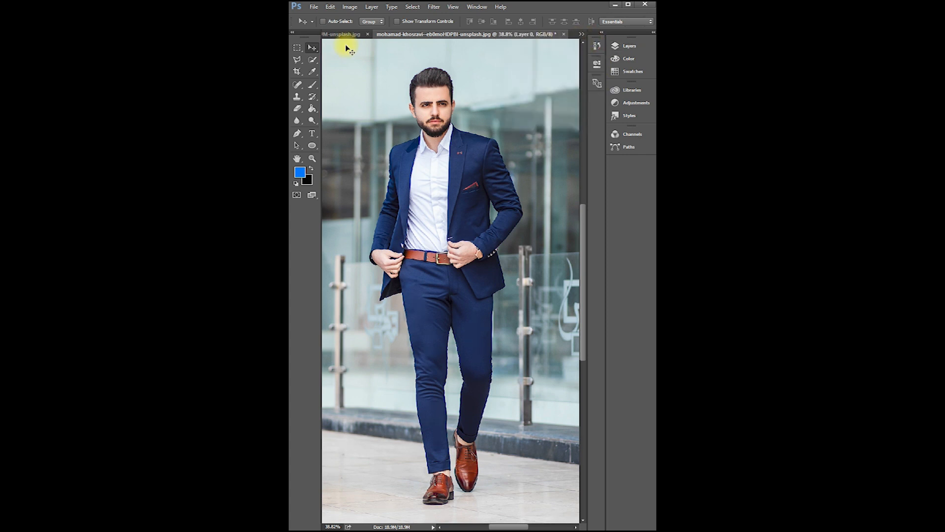
{"action": "left_click", "coordinate": [622, 47]}
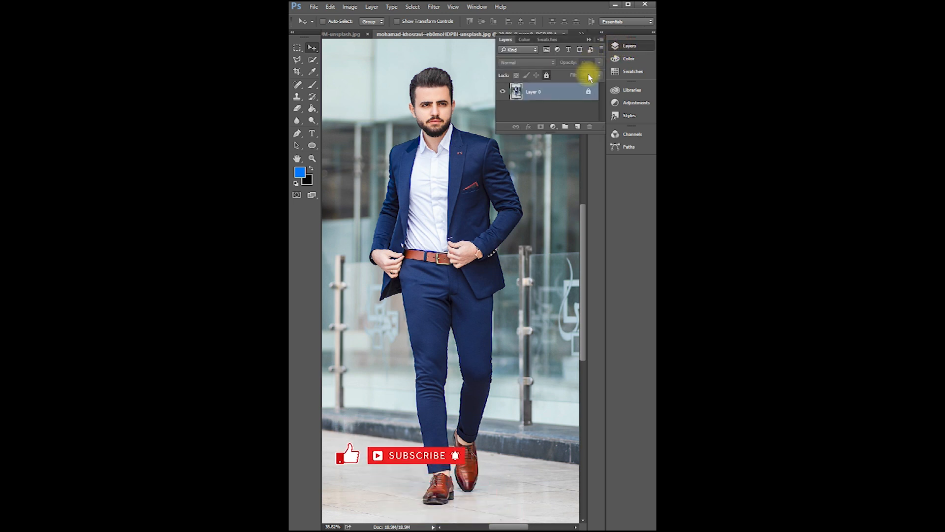
{"action": "left_click", "coordinate": [587, 91]}
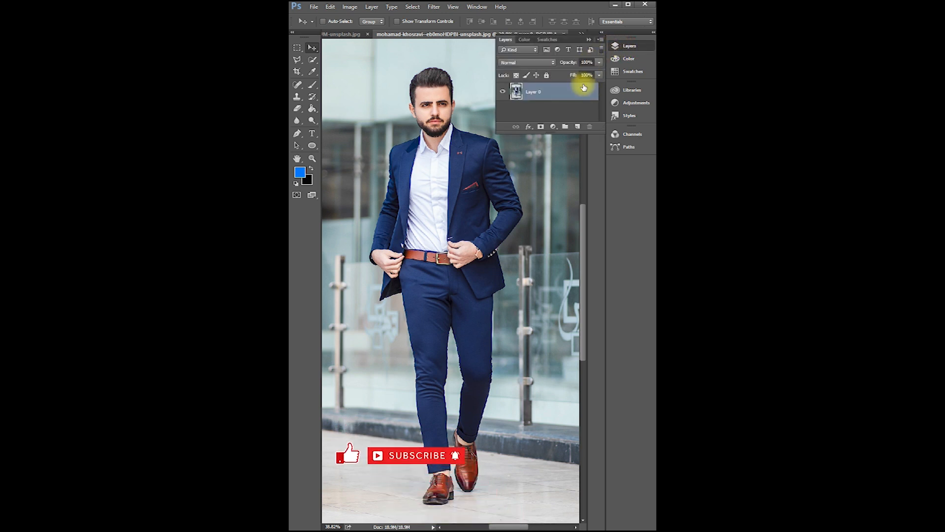
{"action": "left_click", "coordinate": [590, 40]}
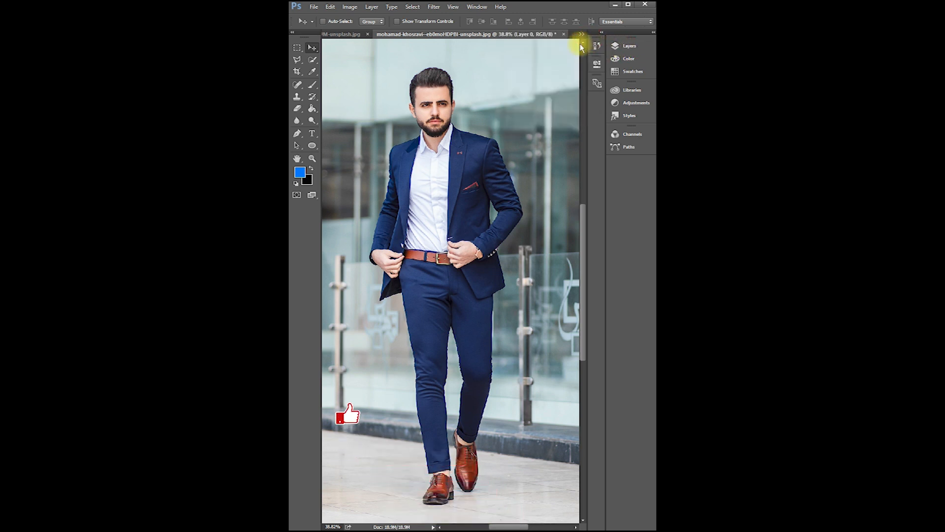
Step: Select the man from head to shoes with the Quick Selection tool and subtract the background between his legs
{"action": "right_click", "coordinate": [314, 60]}
{"action": "left_click", "coordinate": [350, 58]}
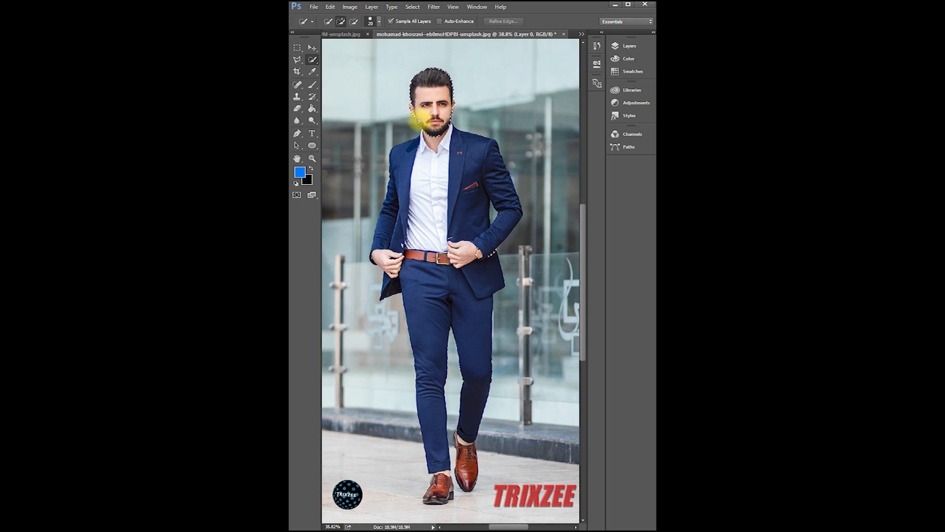
{"action": "mouse_move", "coordinate": [389, 266]}
{"action": "left_mouse_down"}
{"action": "mouse_move", "coordinate": [412, 281]}
{"action": "mouse_move", "coordinate": [502, 226]}
{"action": "mouse_move", "coordinate": [448, 197]}
{"action": "left_mouse_up"}
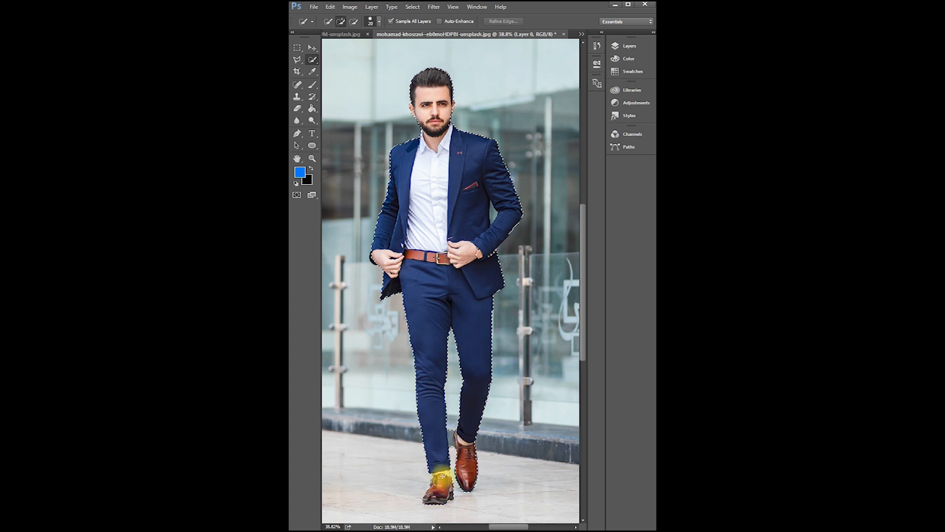
{"action": "left_click", "coordinate": [451, 438], "text": "alt"}
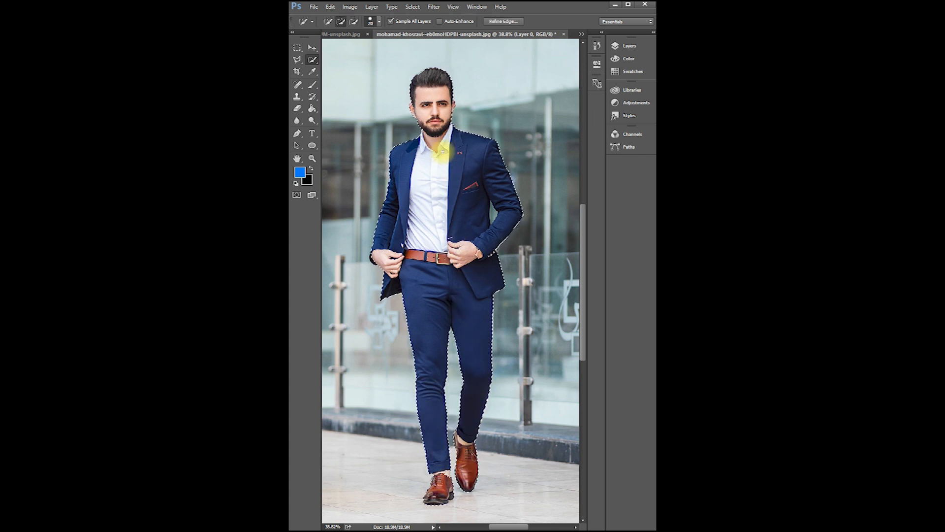
Step: Inspect the selection edge around the man's head, jacket, legs and shoes
{"action": "scroll", "coordinate": [424, 102], "scroll_direction": "up", "scroll_amount": 5}
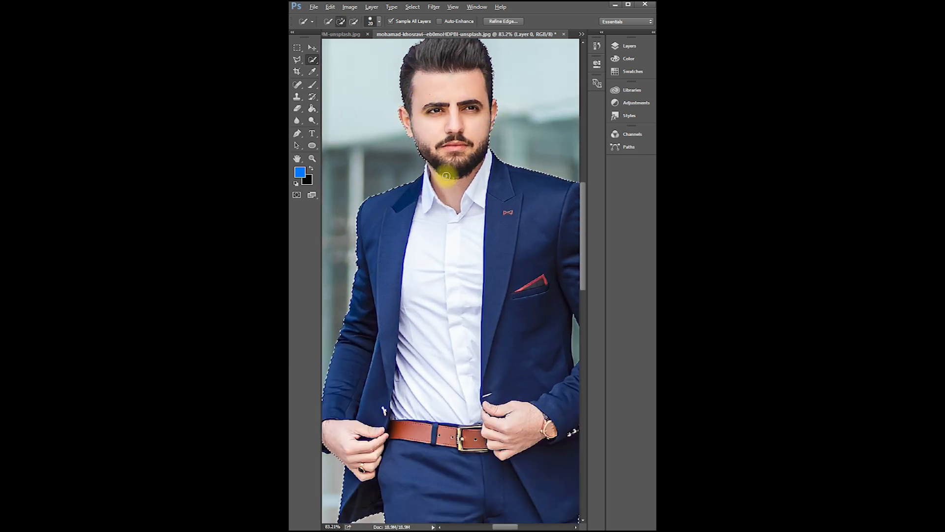
{"action": "scroll", "coordinate": [434, 224], "scroll_direction": "down", "scroll_amount": 5}
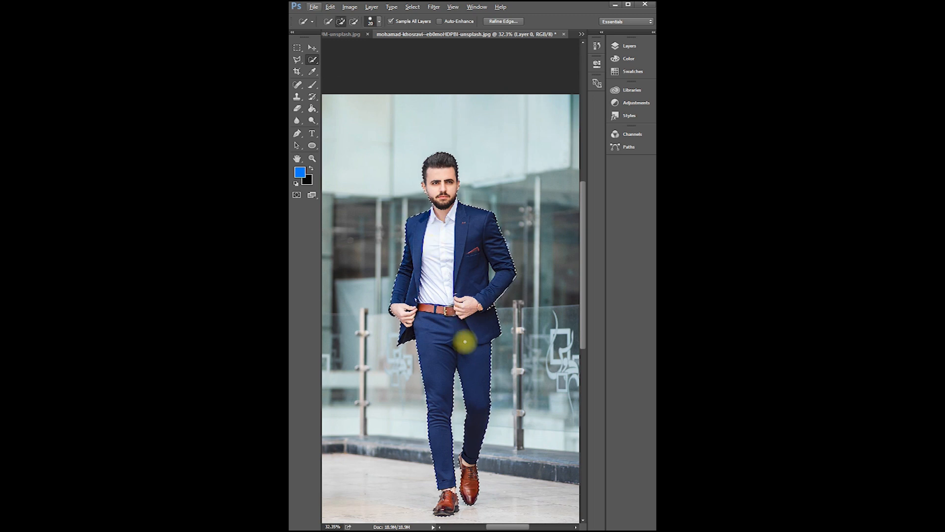
{"action": "scroll", "coordinate": [473, 498], "scroll_direction": "up", "scroll_amount": 4}
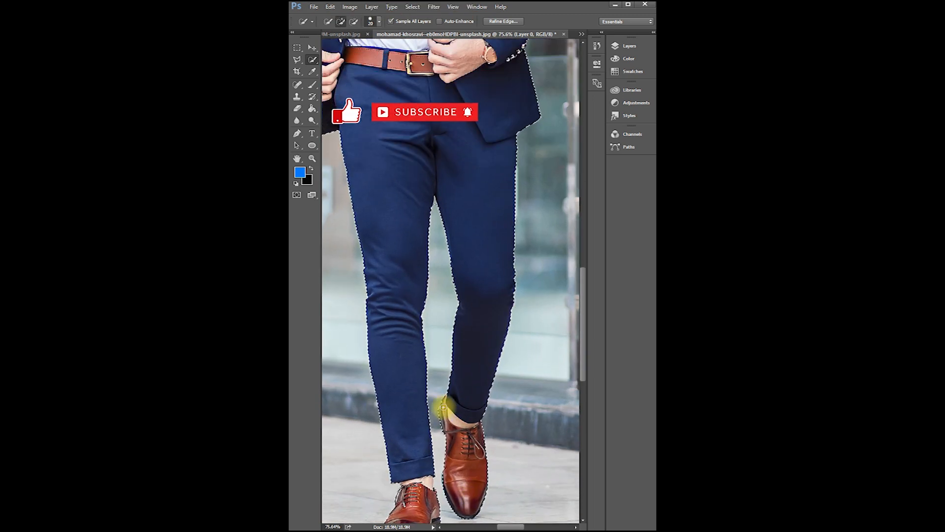
{"action": "scroll", "coordinate": [473, 414], "scroll_direction": "down", "scroll_amount": 2}
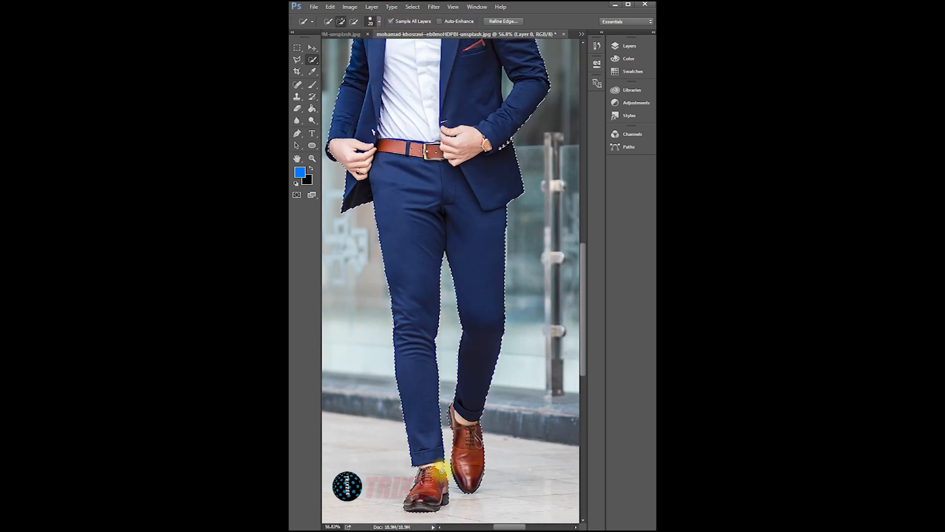
{"action": "scroll", "coordinate": [438, 139], "scroll_direction": "down", "scroll_amount": 8}
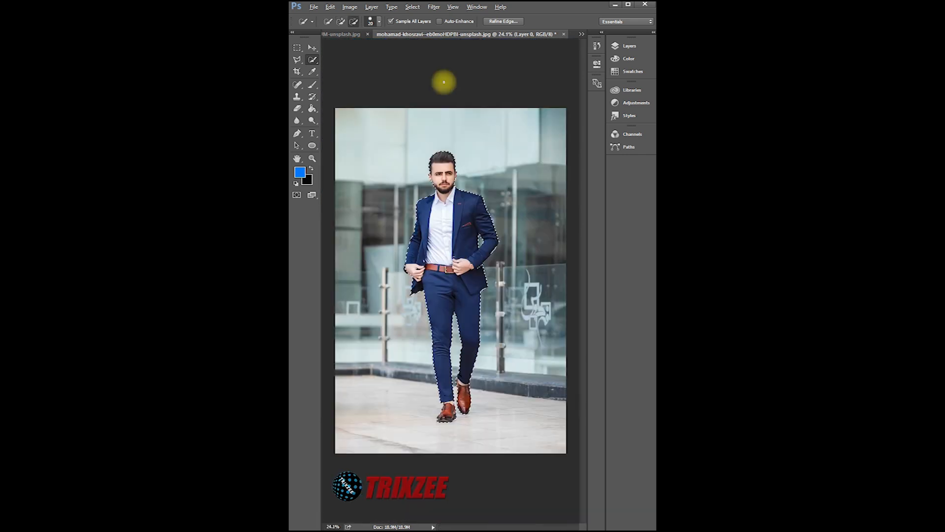
{"action": "scroll", "coordinate": [482, 271], "scroll_direction": "up", "scroll_amount": 4}
{"action": "scroll", "coordinate": [482, 271], "scroll_direction": "down", "scroll_amount": 1}
Step: Invert the selection and delete the background so the man stands on transparency
{"action": "right_click", "coordinate": [468, 228]}
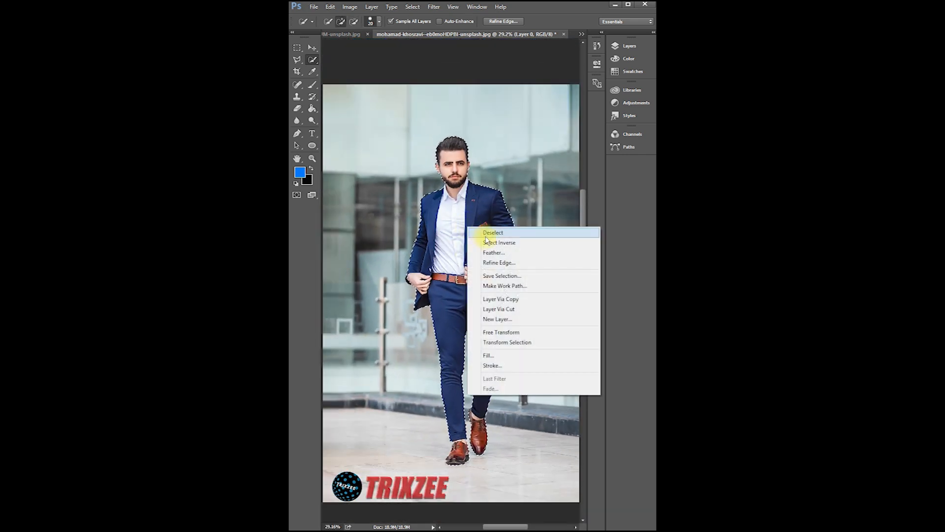
{"action": "left_click", "coordinate": [492, 243]}
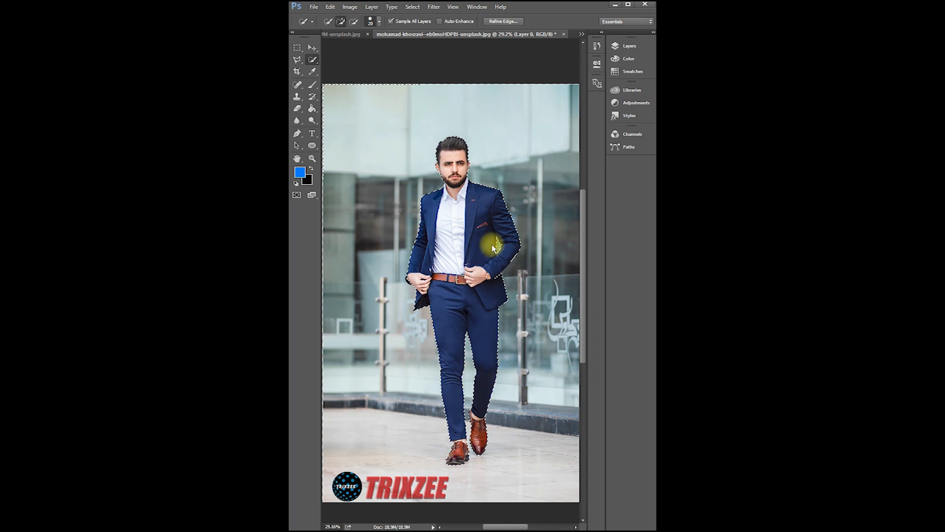
{"action": "key", "text": "Delete"}
{"action": "scroll", "coordinate": [492, 245], "scroll_direction": "down", "scroll_amount": 2}
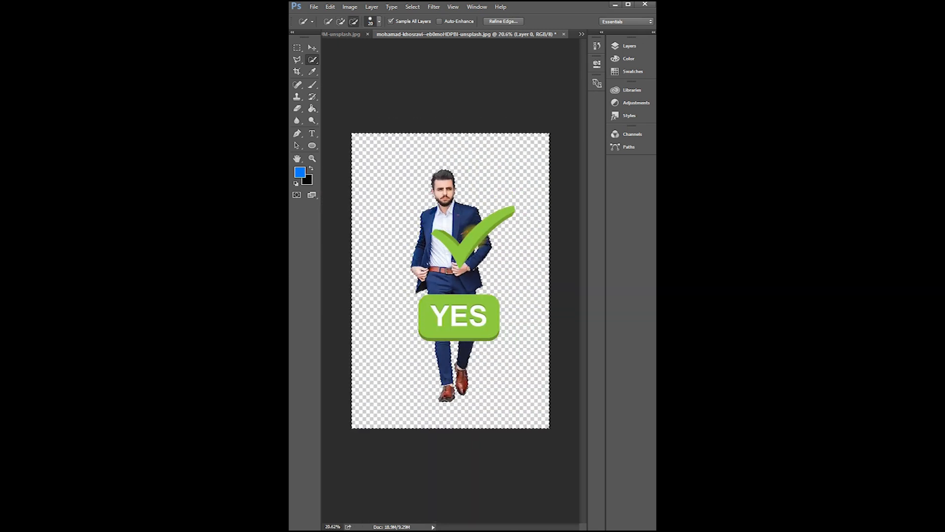
{"action": "scroll", "coordinate": [475, 236], "scroll_direction": "up", "scroll_amount": 2}
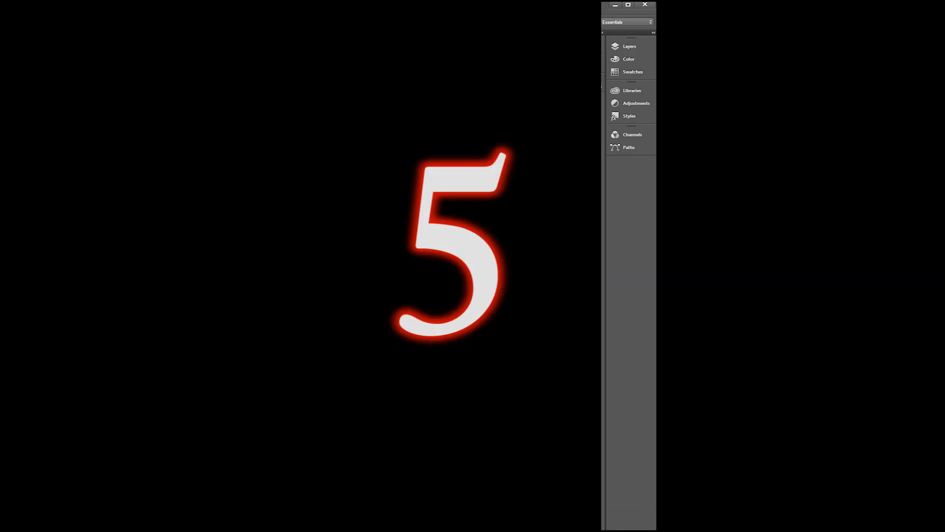
{"action": "mouse_move", "coordinate": [475, 226]}
{"action": "left_mouse_down"}
{"action": "mouse_move", "coordinate": [482, 405]}
{"action": "mouse_move", "coordinate": [395, 404]}
{"action": "mouse_move", "coordinate": [392, 132]}
{"action": "mouse_move", "coordinate": [557, 125]}
{"action": "left_mouse_up"}
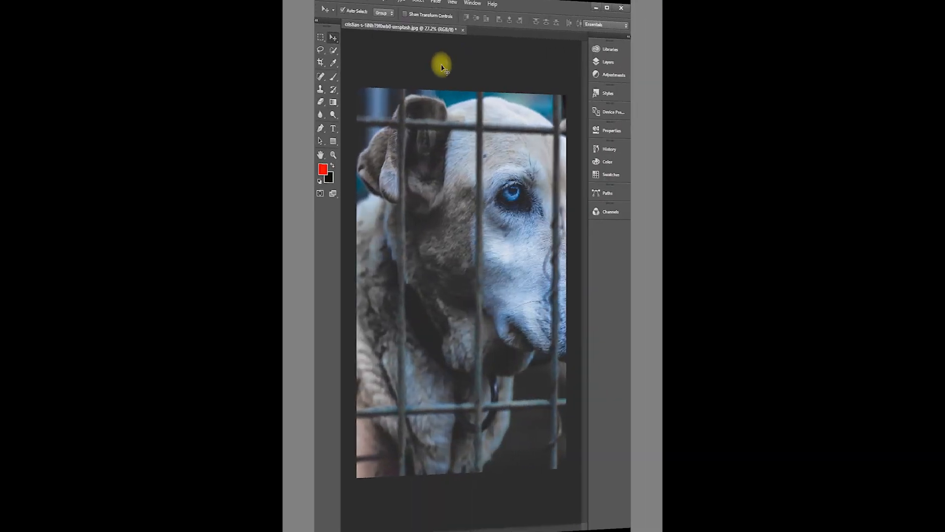
Step: Activate the Brush tool, keep red as the foreground color, and add a new empty layer above the dog photo
{"action": "left_click", "coordinate": [305, 84]}
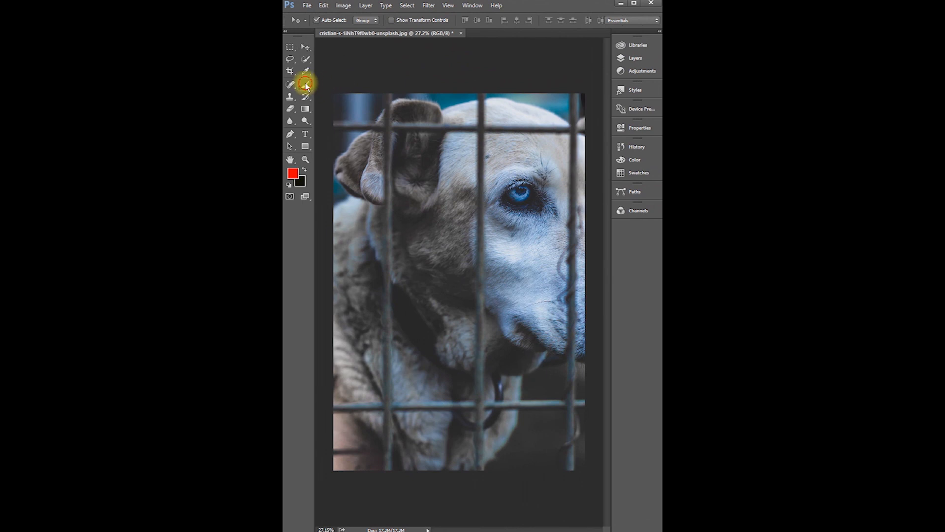
{"action": "left_click", "coordinate": [296, 174]}
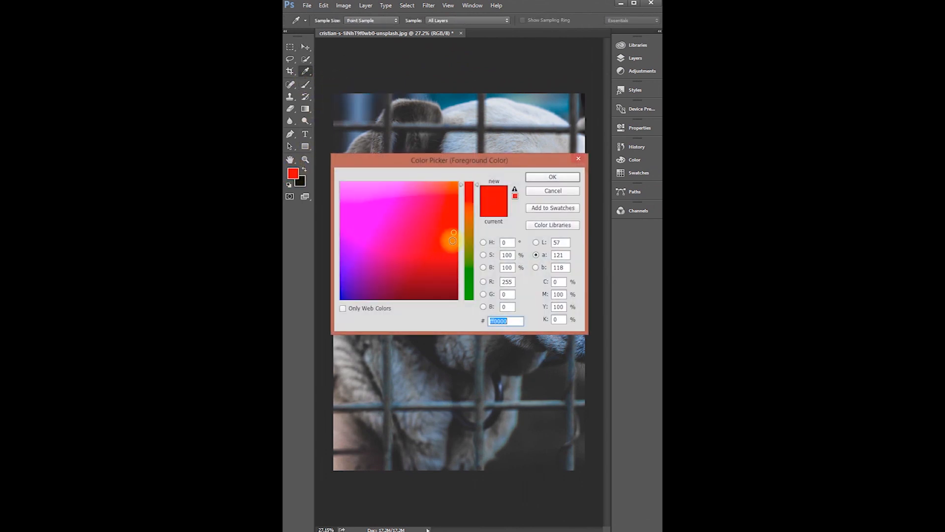
{"action": "left_click", "coordinate": [533, 192]}
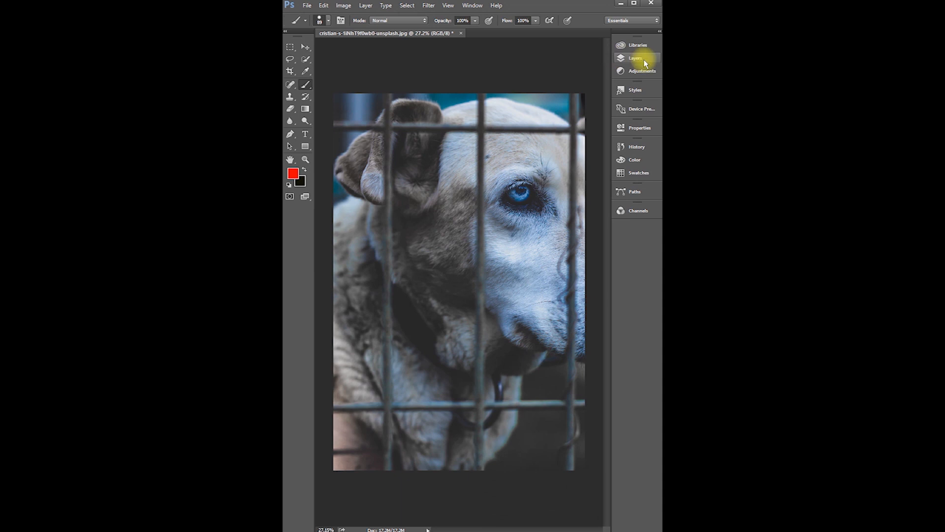
{"action": "left_click", "coordinate": [640, 58]}
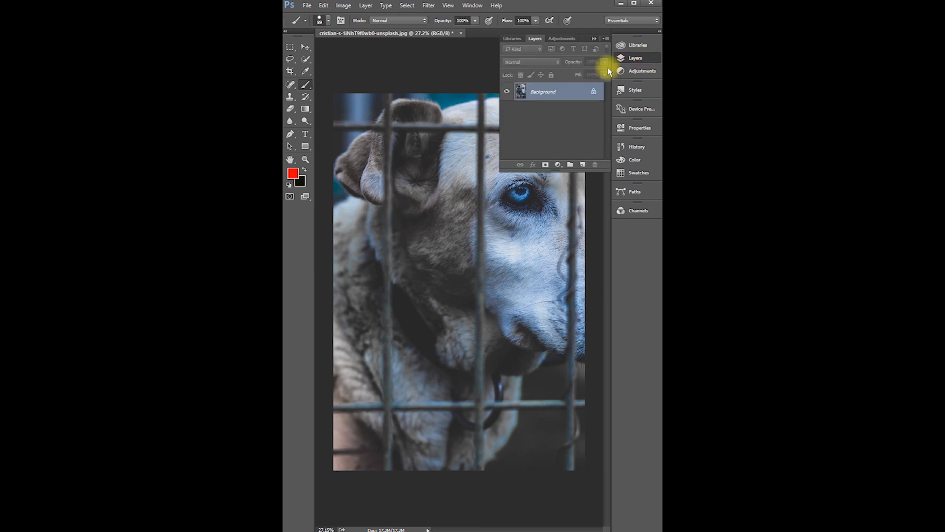
{"action": "left_click", "coordinate": [583, 163]}
{"action": "left_click", "coordinate": [594, 38]}
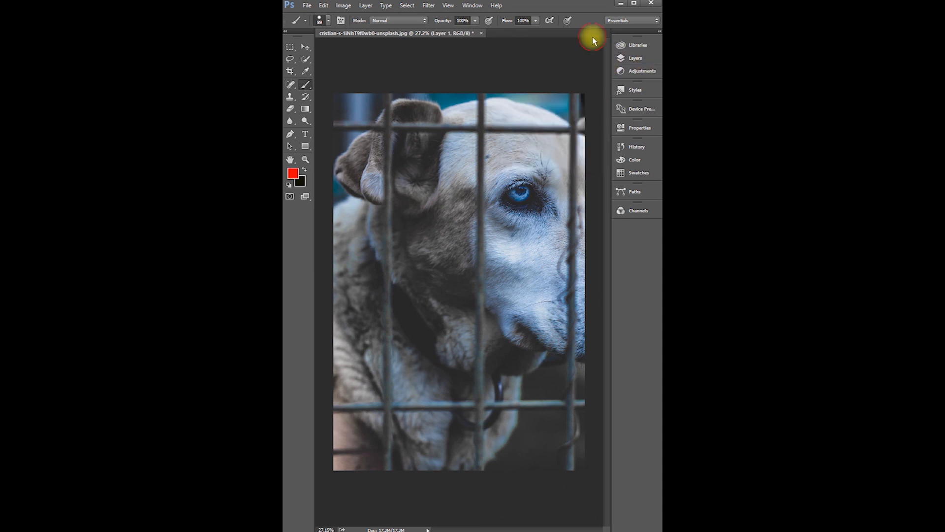
Step: Paint red strokes over the vertical and horizontal cage bars in front of the dog on the new layer
{"action": "left_click_drag", "start_coordinate": [389, 97], "coordinate": [367, 516]}
{"action": "left_click", "coordinate": [481, 498], "text": "shift"}
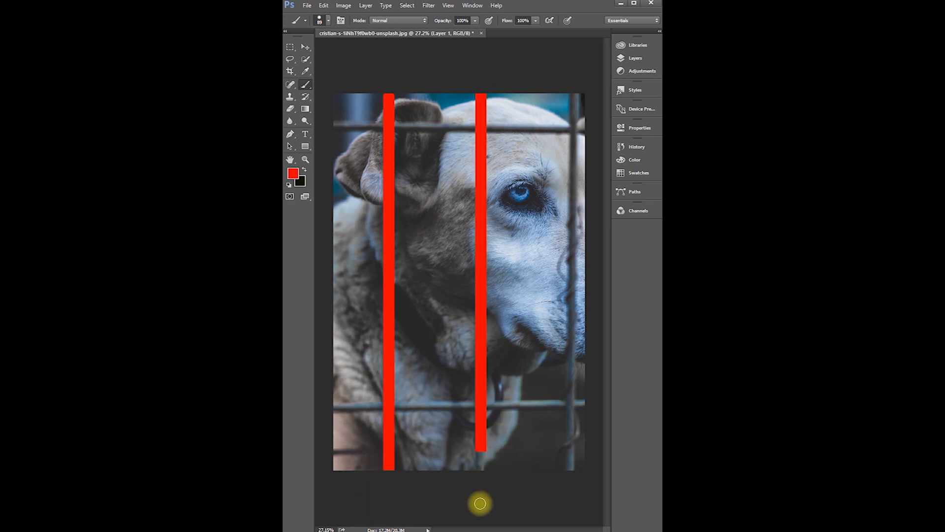
{"action": "mouse_move", "coordinate": [575, 92]}
{"action": "left_mouse_down"}
{"action": "mouse_move", "coordinate": [567, 280]}
{"action": "mouse_move", "coordinate": [547, 405]}
{"action": "mouse_move", "coordinate": [552, 503]}
{"action": "left_mouse_up"}
{"action": "left_click_drag", "start_coordinate": [565, 349], "coordinate": [577, 49]}
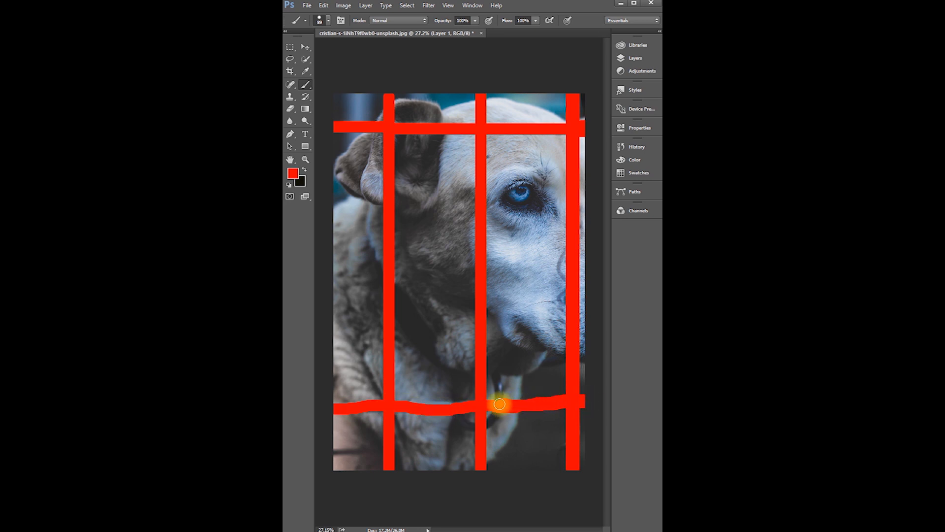
Step: Reduce the opacity of the red stroke layer to 50% and load its pixels as a selection
{"action": "left_click", "coordinate": [636, 58]}
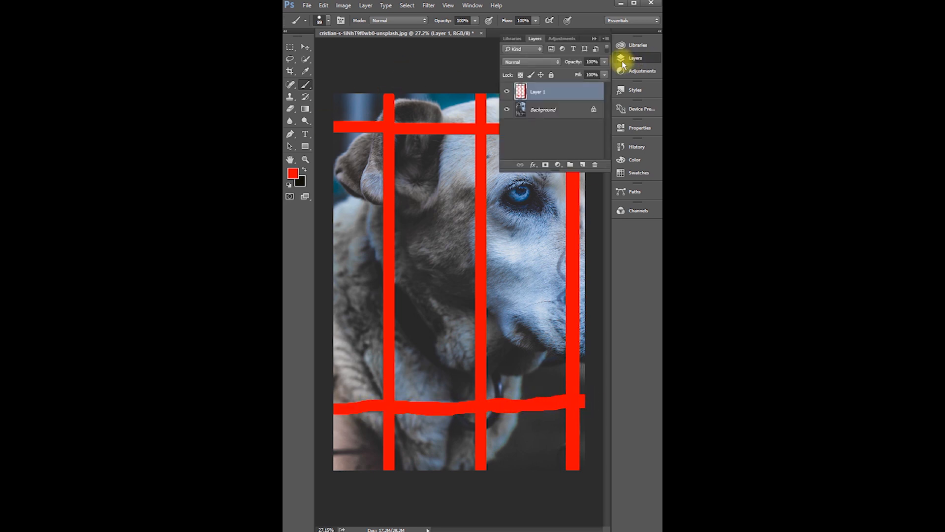
{"action": "mouse_move", "coordinate": [601, 64]}
{"action": "left_mouse_down"}
{"action": "mouse_move", "coordinate": [568, 72]}
{"action": "mouse_move", "coordinate": [582, 72]}
{"action": "left_mouse_up"}
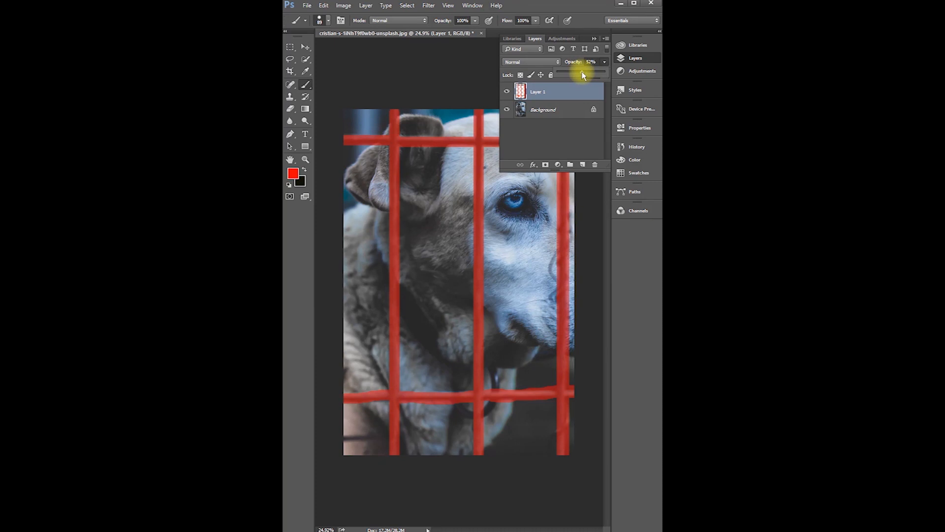
{"action": "right_click", "coordinate": [521, 90]}
{"action": "left_click", "coordinate": [539, 119]}
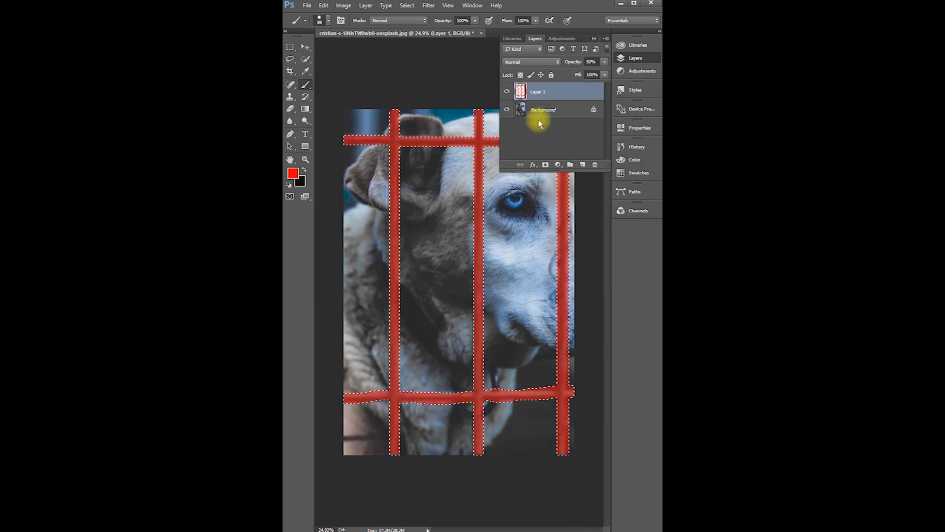
Step: Expand the selection around the painted cage bars
{"action": "left_click", "coordinate": [408, 6]}
{"action": "mouse_move", "coordinate": [450, 125]}
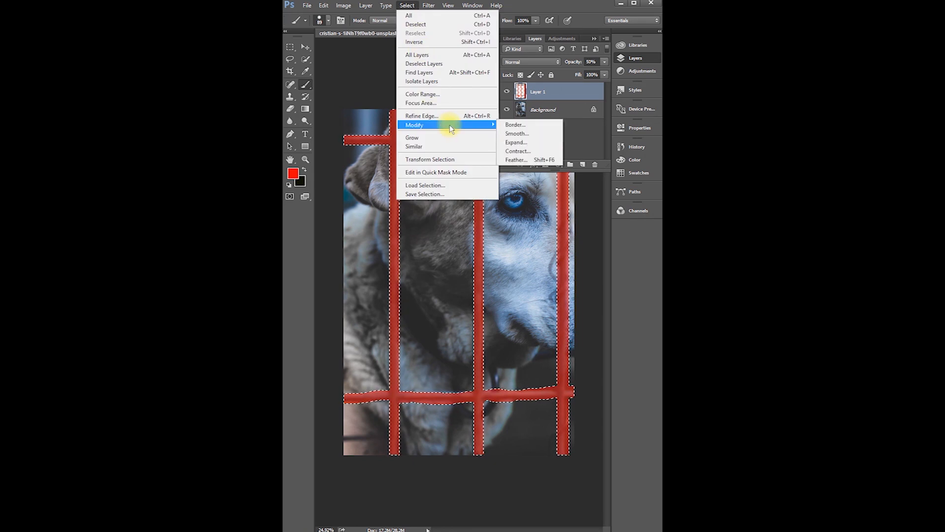
{"action": "left_click", "coordinate": [525, 143]}
{"action": "left_click", "coordinate": [404, 179]}
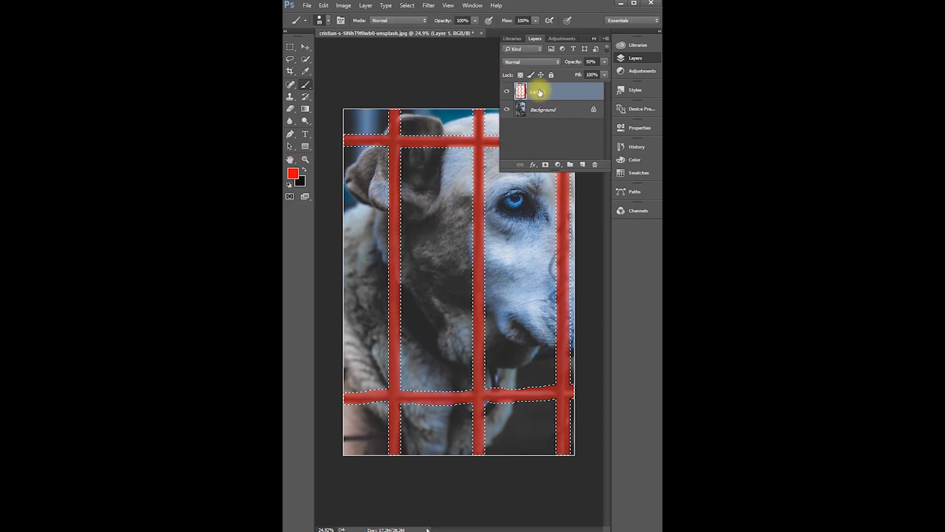
Step: Hide the red stroke layer and apply a Fill to the selected cage bars on the Background layer
{"action": "left_click", "coordinate": [508, 91]}
{"action": "left_click", "coordinate": [541, 109]}
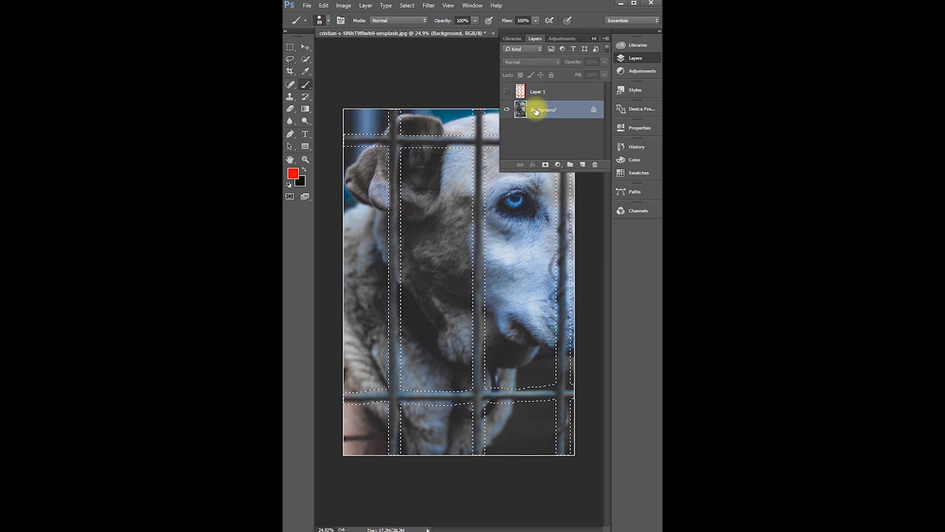
{"action": "left_click", "coordinate": [594, 38]}
{"action": "left_click", "coordinate": [323, 5]}
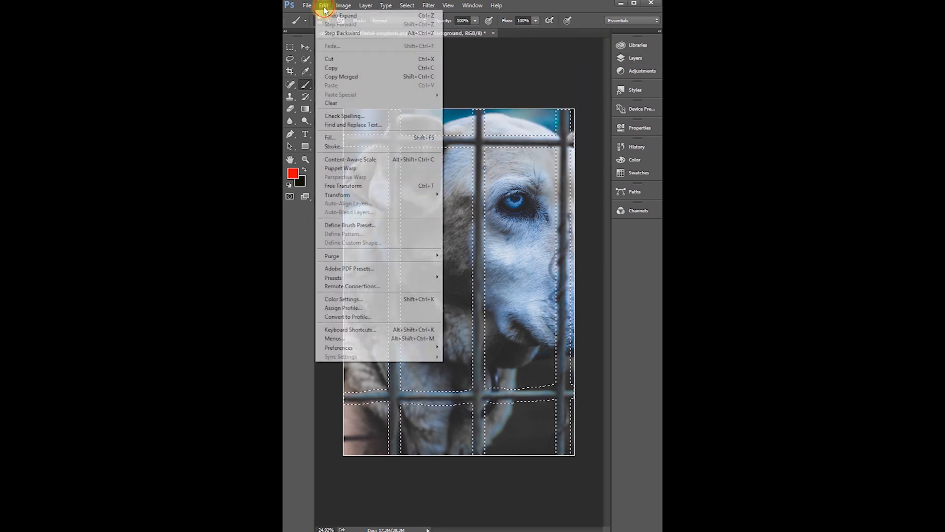
{"action": "left_click", "coordinate": [343, 137]}
{"action": "left_click", "coordinate": [525, 272]}
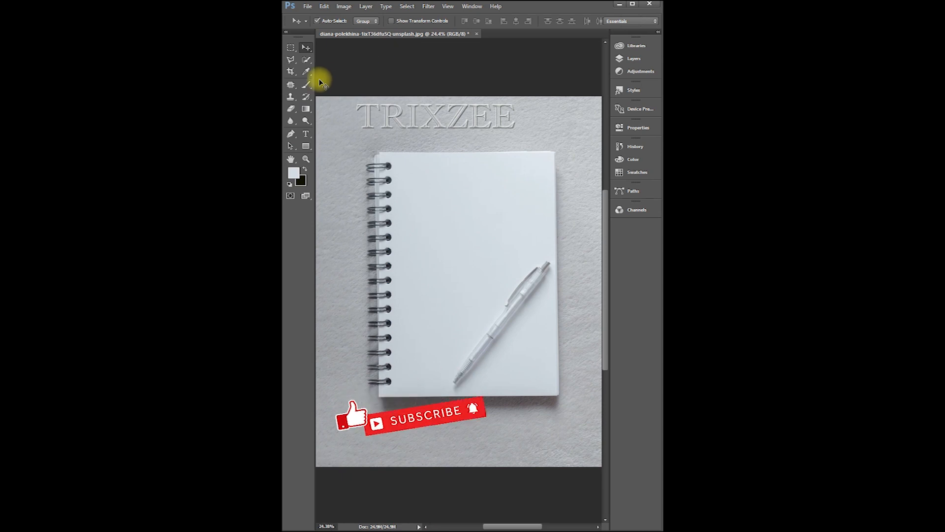
Step: Select the pen on the notebook page with a closed Polygonal Lasso outline around it
{"action": "mouse_move", "coordinate": [538, 269]}
{"action": "left_mouse_down"}
{"action": "mouse_move", "coordinate": [462, 374]}
{"action": "mouse_move", "coordinate": [532, 278]}
{"action": "mouse_move", "coordinate": [471, 376]}
{"action": "left_mouse_up"}
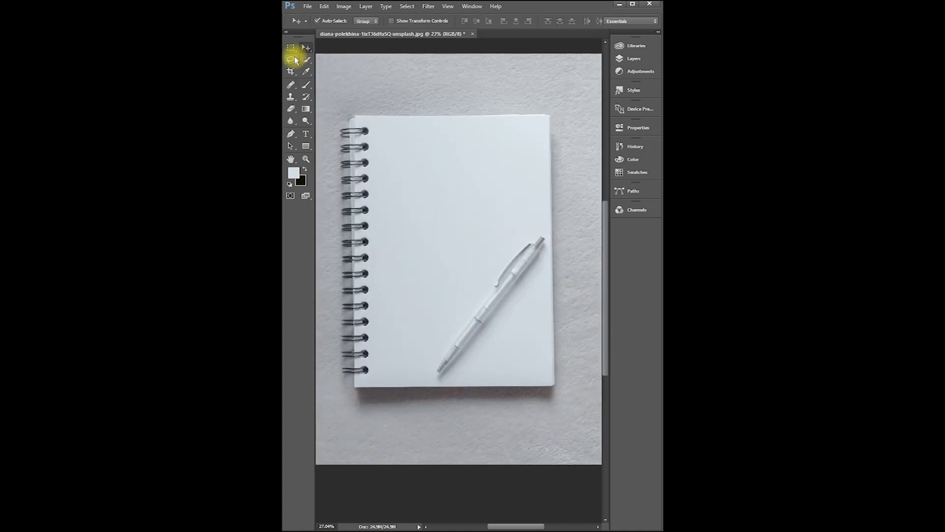
{"action": "left_click", "coordinate": [290, 59]}
{"action": "left_click", "coordinate": [340, 67]}
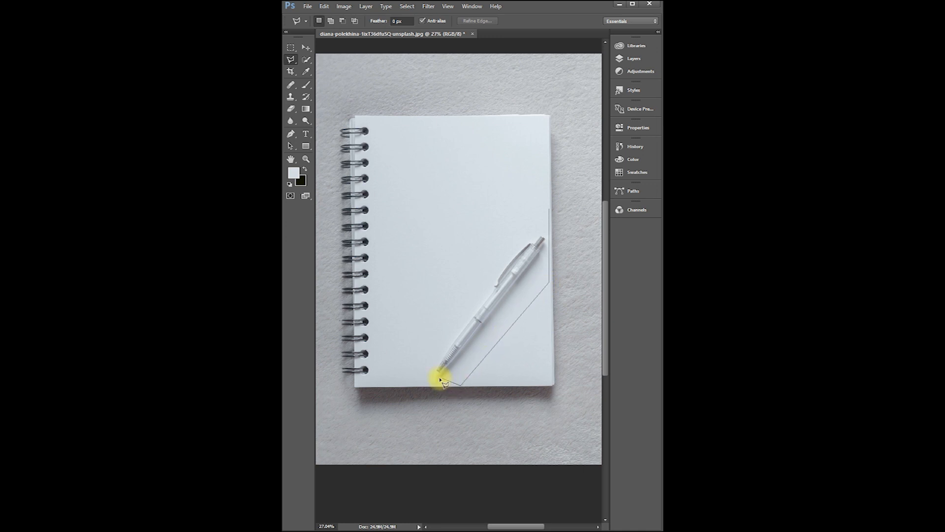
{"action": "left_click", "coordinate": [383, 387]}
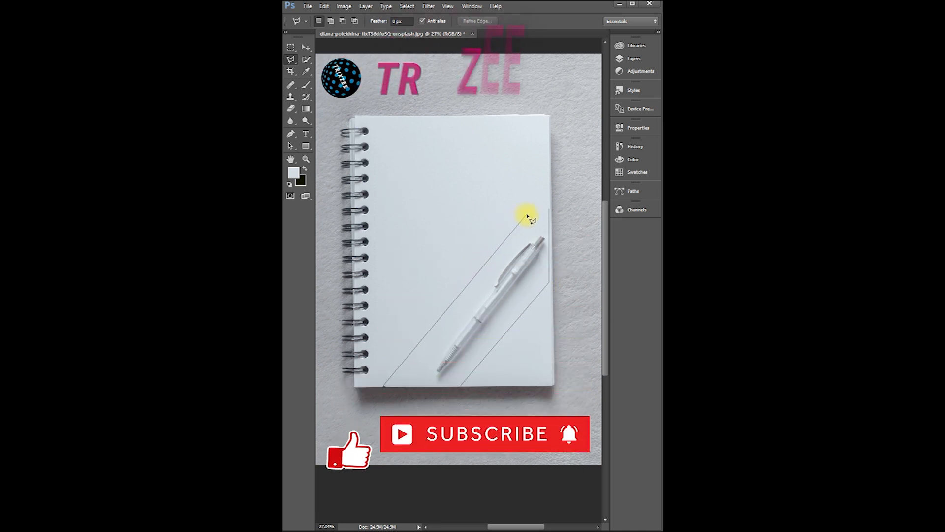
{"action": "double_click", "coordinate": [547, 206]}
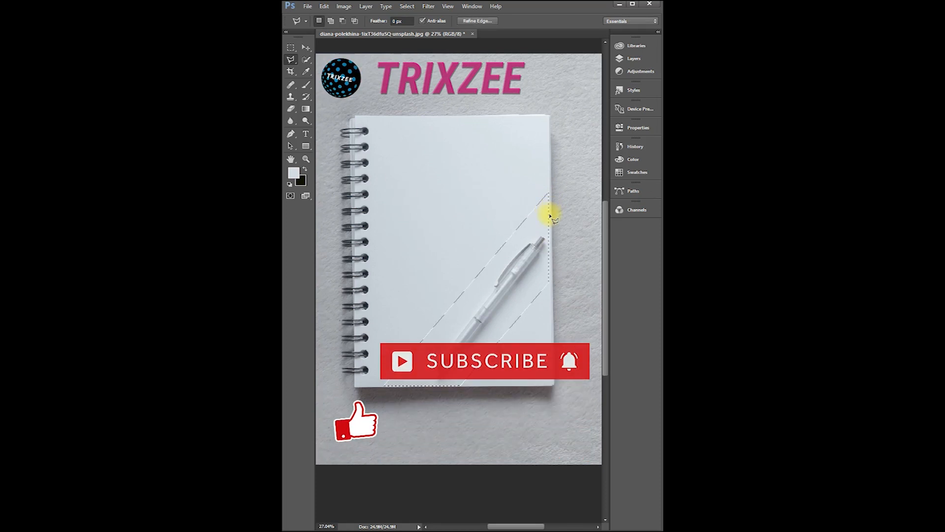
Step: Patch the selected pen with the blank page area above it using the Patch tool
{"action": "right_click", "coordinate": [292, 85]}
{"action": "left_click", "coordinate": [325, 103]}
{"action": "left_click_drag", "start_coordinate": [504, 286], "coordinate": [486, 214]}
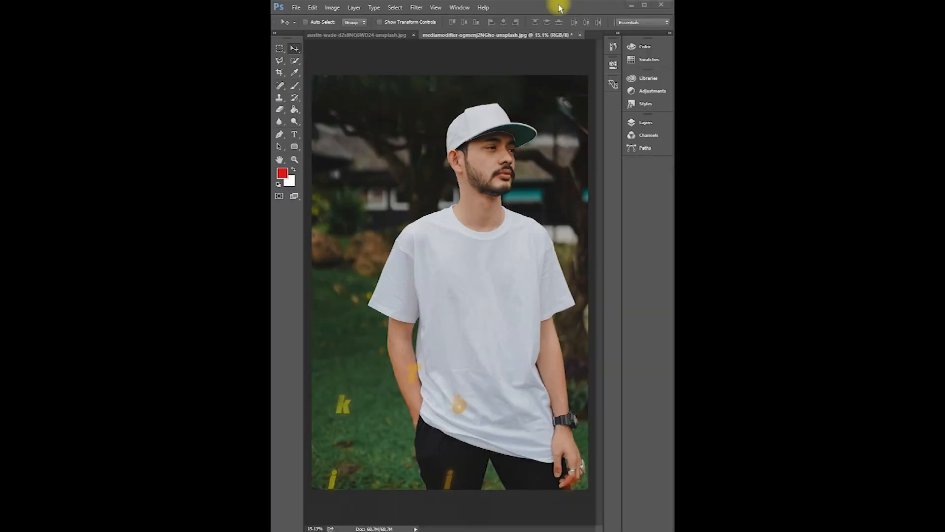
{"action": "left_click", "coordinate": [293, 60]}
{"action": "left_click_drag", "start_coordinate": [376, 302], "coordinate": [395, 307]}
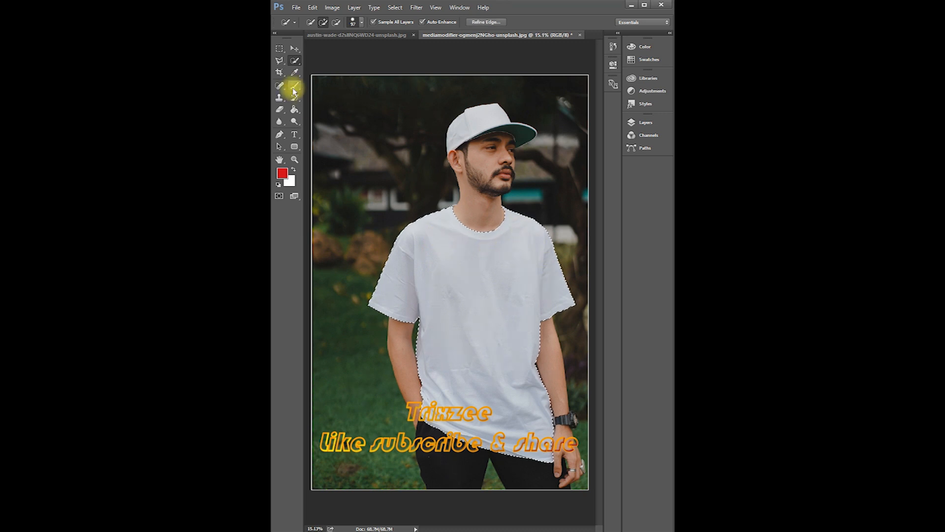
{"action": "left_click", "coordinate": [294, 85]}
{"action": "mouse_move", "coordinate": [418, 237]}
{"action": "left_mouse_down"}
{"action": "mouse_move", "coordinate": [410, 329]}
{"action": "mouse_move", "coordinate": [461, 262]}
{"action": "mouse_move", "coordinate": [567, 441]}
{"action": "mouse_move", "coordinate": [563, 259]}
{"action": "mouse_move", "coordinate": [416, 295]}
{"action": "left_mouse_up"}
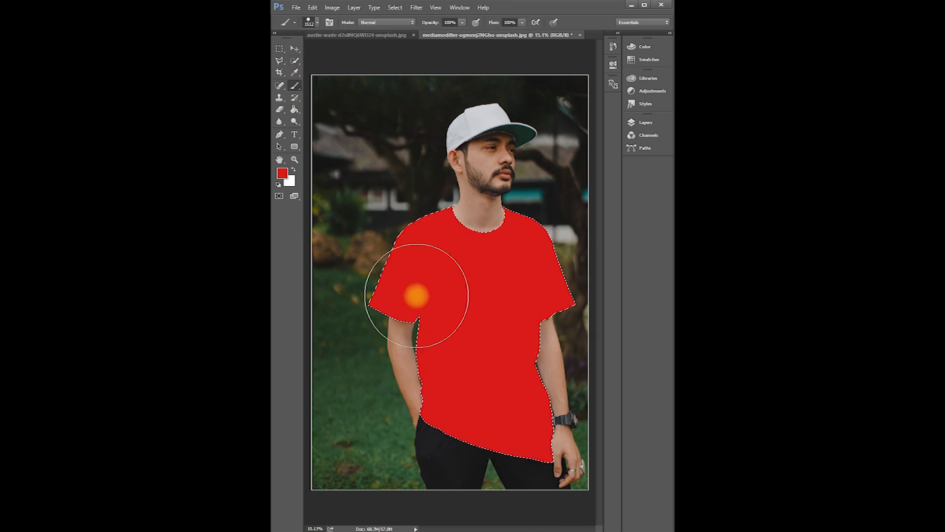
{"action": "key", "text": "ctrl+alt+z"}
{"action": "key", "text": "ctrl+alt+z"}
{"action": "key", "text": "ctrl+alt+z"}
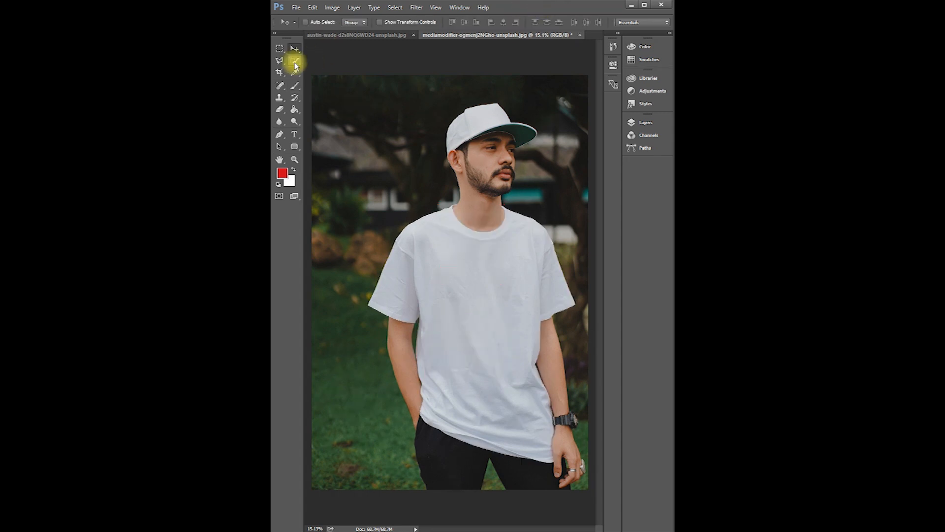
Step: Select the man's white T-shirt with the Quick Selection tool and add a new layer above the photo
{"action": "left_click", "coordinate": [295, 61]}
{"action": "left_click", "coordinate": [323, 60]}
{"action": "left_click_drag", "start_coordinate": [401, 292], "coordinate": [410, 310]}
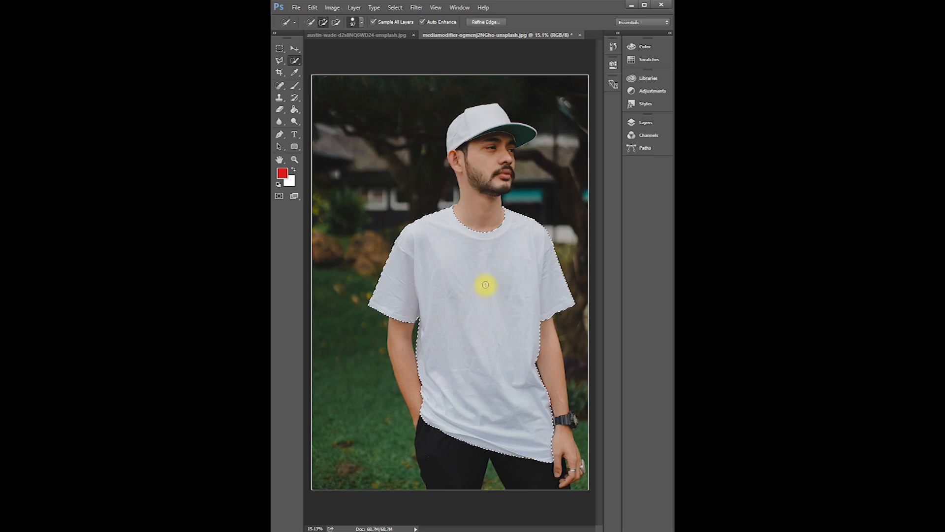
{"action": "left_click", "coordinate": [635, 126]}
{"action": "left_click", "coordinate": [595, 202]}
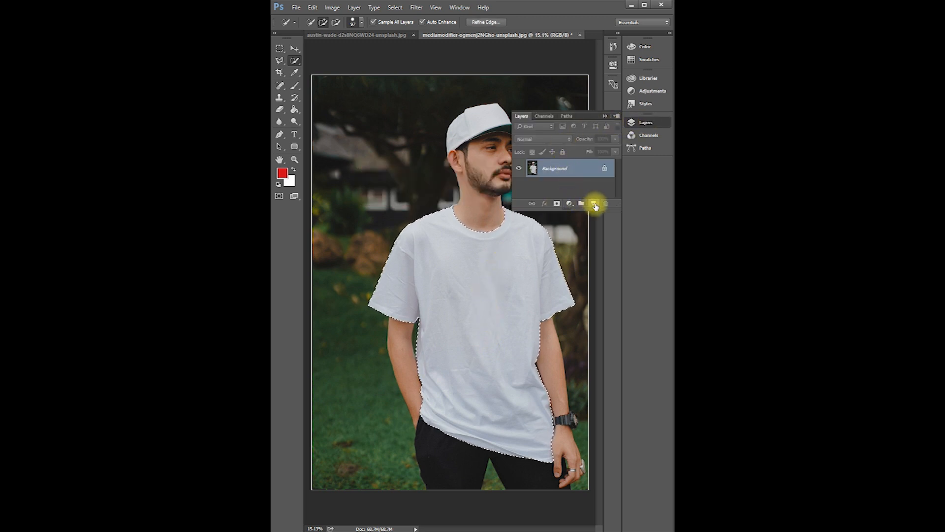
{"action": "left_click", "coordinate": [605, 116]}
Step: Fill the T-shirt selection on the new layer with a bright red custom color in Normal mode at 100% opacity
{"action": "left_click", "coordinate": [313, 7]}
{"action": "left_click", "coordinate": [322, 138]}
{"action": "left_click", "coordinate": [586, 74]}
{"action": "left_click", "coordinate": [579, 97]}
{"action": "left_click", "coordinate": [539, 178]}
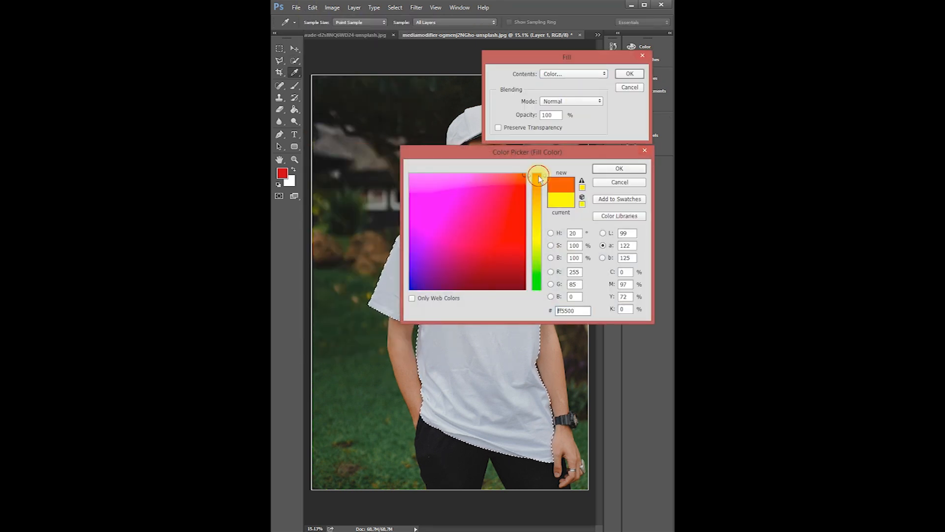
{"action": "left_click", "coordinate": [582, 187]}
{"action": "left_click", "coordinate": [619, 169]}
{"action": "left_click", "coordinate": [630, 73]}
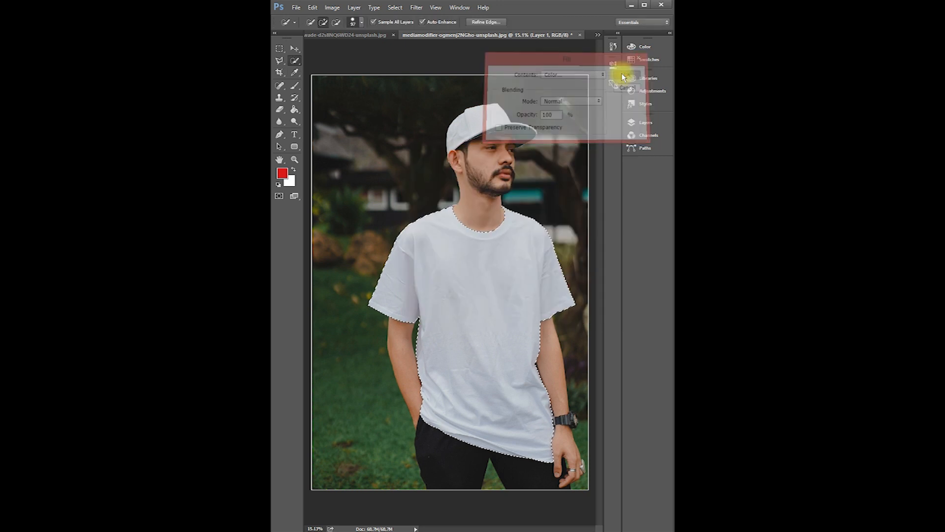
Step: Set the blend mode of the red T-shirt layer to Color
{"action": "left_click", "coordinate": [640, 123]}
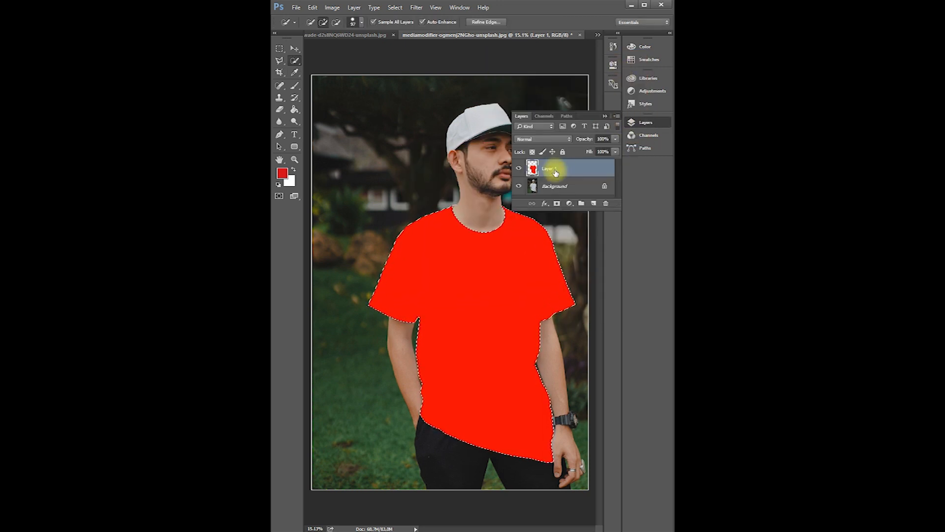
{"action": "left_click", "coordinate": [551, 140]}
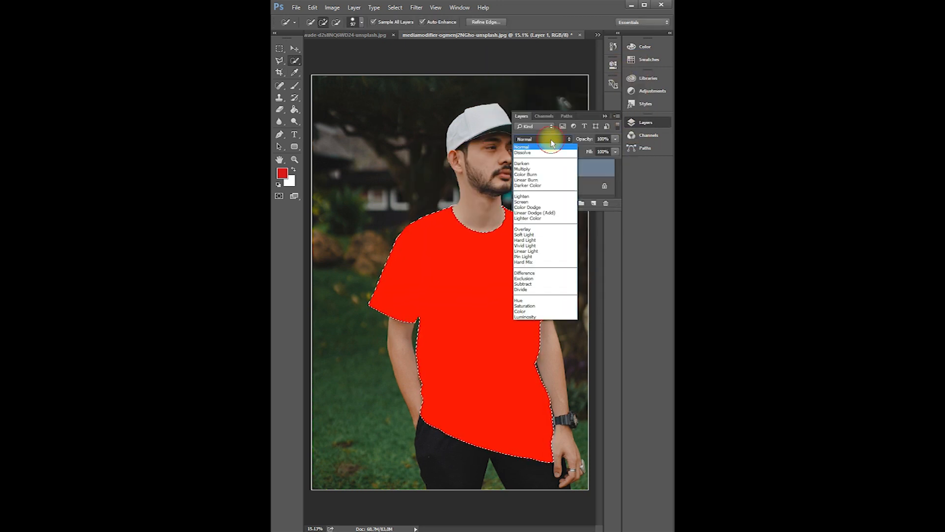
{"action": "left_click", "coordinate": [534, 312]}
Step: Split the Underlying Layer Blend If sliders of the red T-shirt layer to about 0/126 and 151/255
{"action": "right_click", "coordinate": [551, 169]}
{"action": "left_click", "coordinate": [553, 174]}
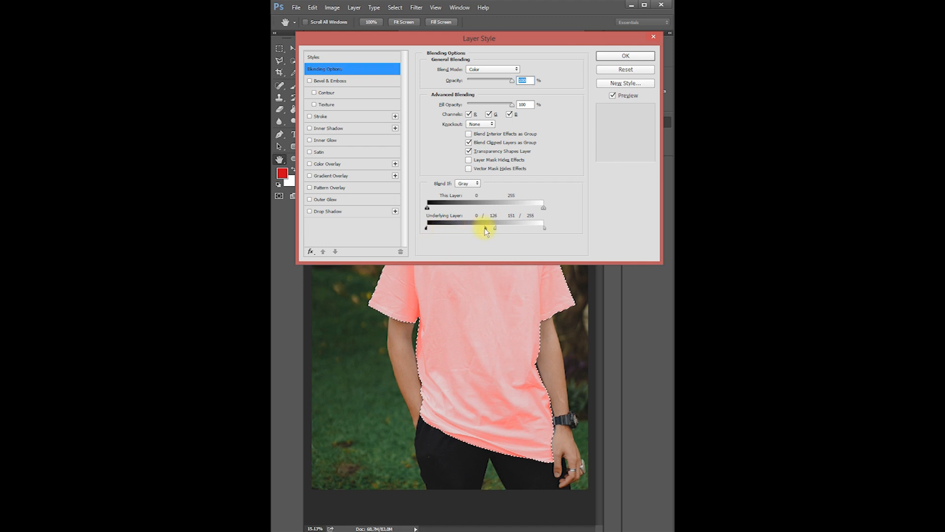
{"action": "left_click", "coordinate": [626, 55]}
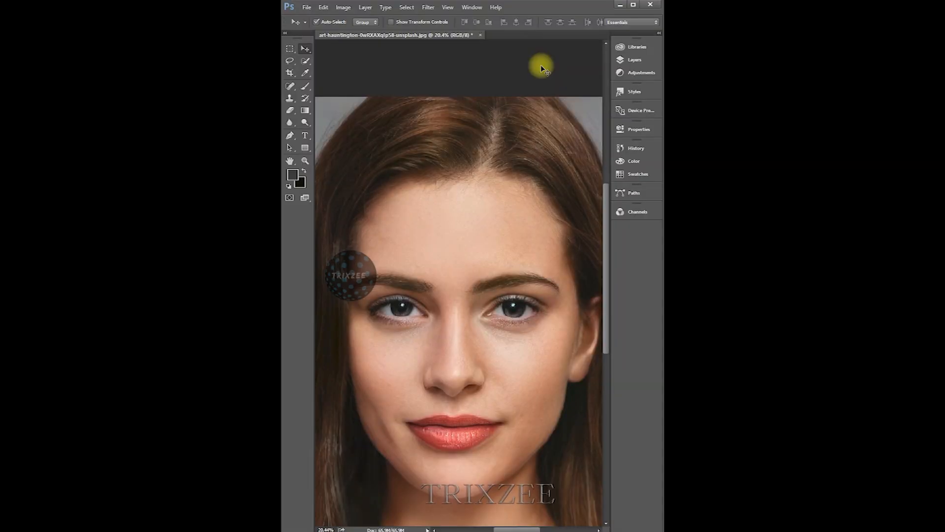
Step: Convert the woman's portrait to grayscale with the Black & White adjustment
{"action": "left_click", "coordinate": [623, 59]}
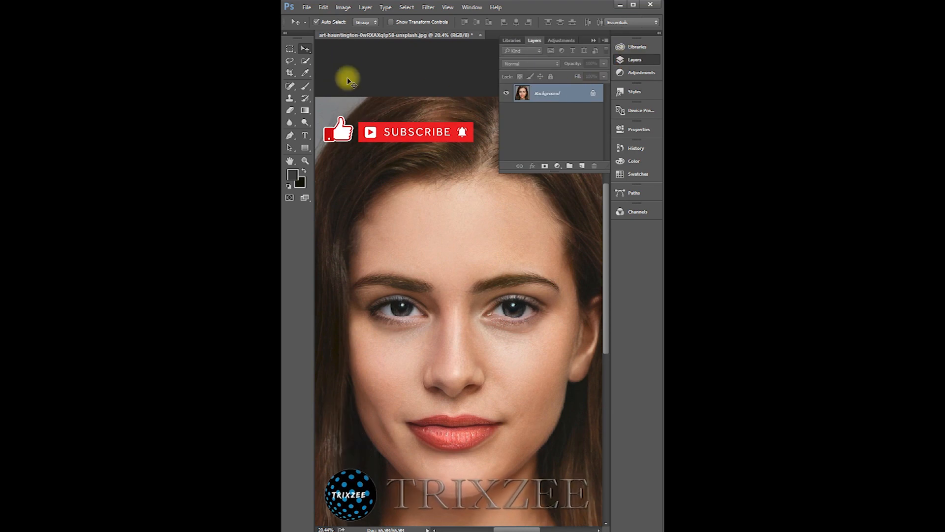
{"action": "left_click", "coordinate": [343, 7]}
{"action": "mouse_move", "coordinate": [357, 30]}
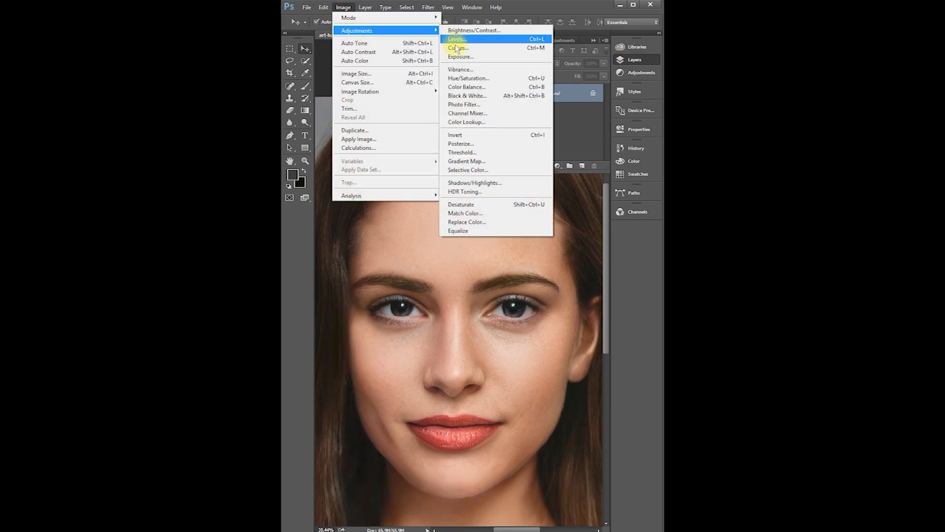
{"action": "left_click", "coordinate": [466, 96]}
{"action": "left_click", "coordinate": [523, 182]}
Step: Duplicate the black-and-white Background layer as Background copy and set the copy's blend mode to Color Dodge
{"action": "right_click", "coordinate": [522, 91]}
{"action": "left_click", "coordinate": [547, 108]}
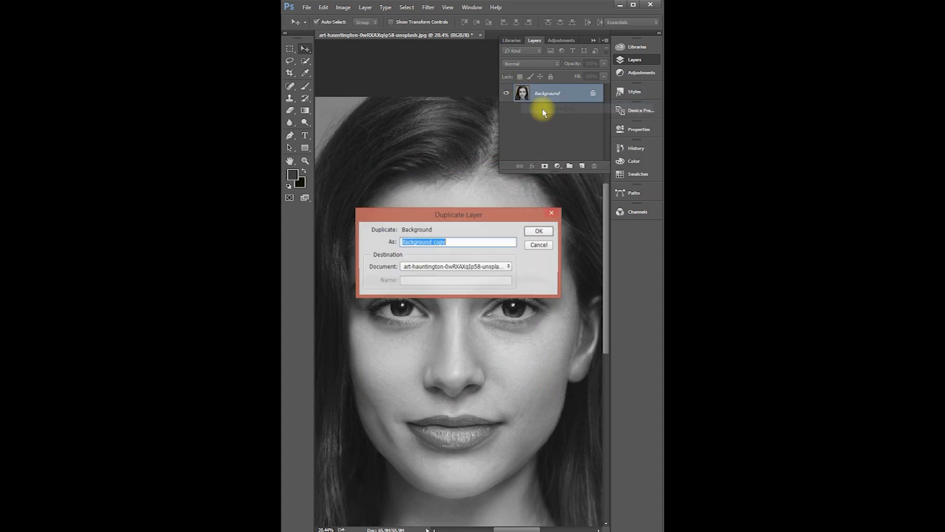
{"action": "left_click", "coordinate": [542, 230]}
{"action": "left_click", "coordinate": [539, 63]}
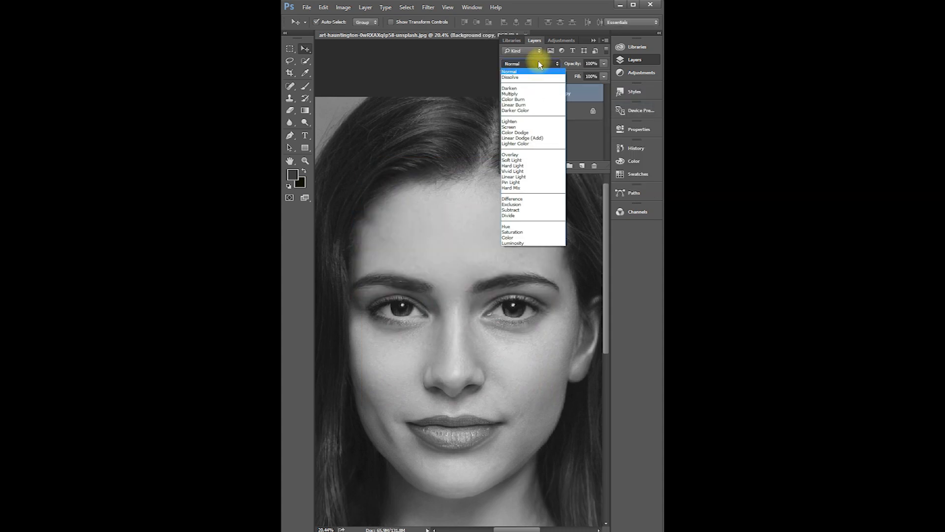
{"action": "left_click", "coordinate": [525, 132]}
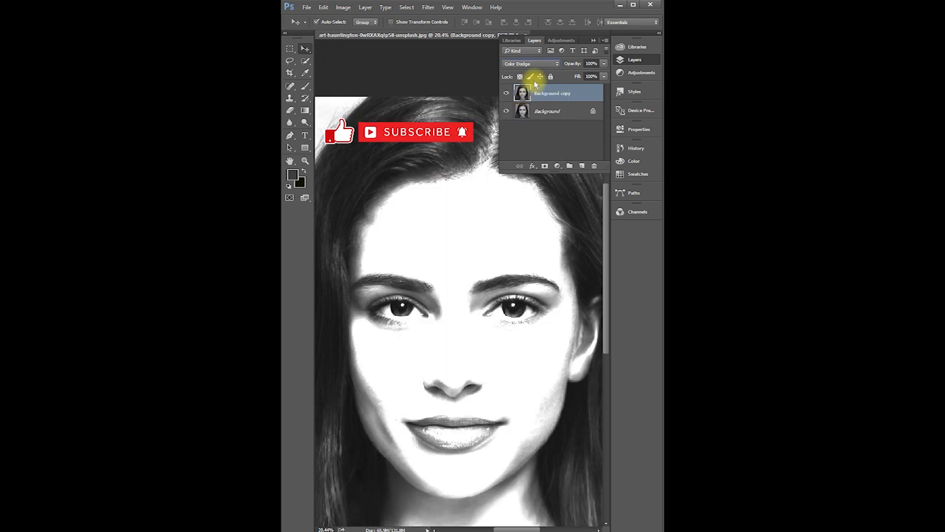
{"action": "left_click", "coordinate": [593, 42]}
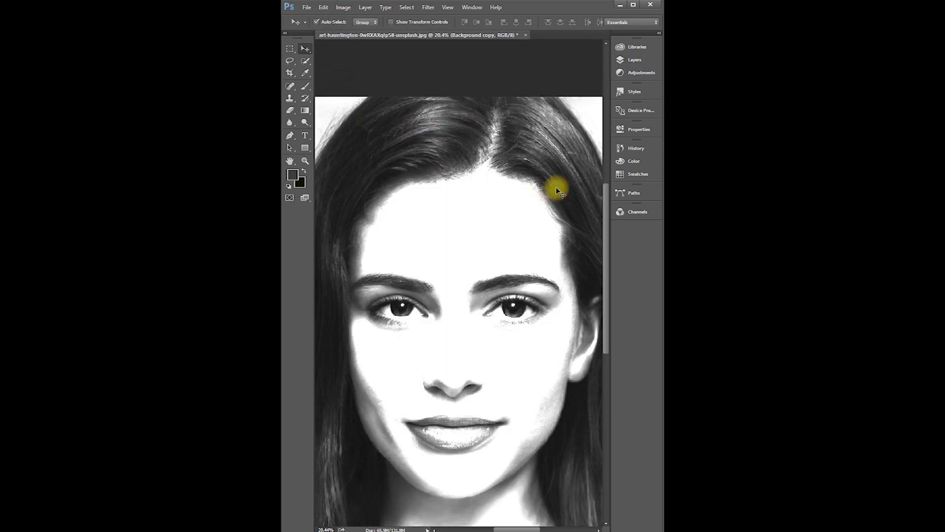
Step: Invert the Background copy layer and apply a Gaussian Blur with a radius of 180 pixels to it
{"action": "key", "text": "ctrl+i"}
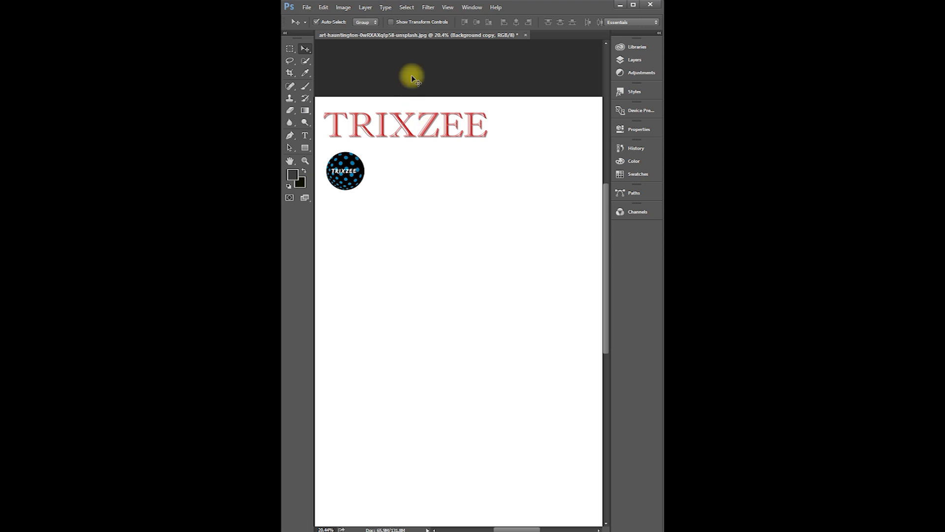
{"action": "left_click", "coordinate": [428, 7]}
{"action": "mouse_move", "coordinate": [439, 110]}
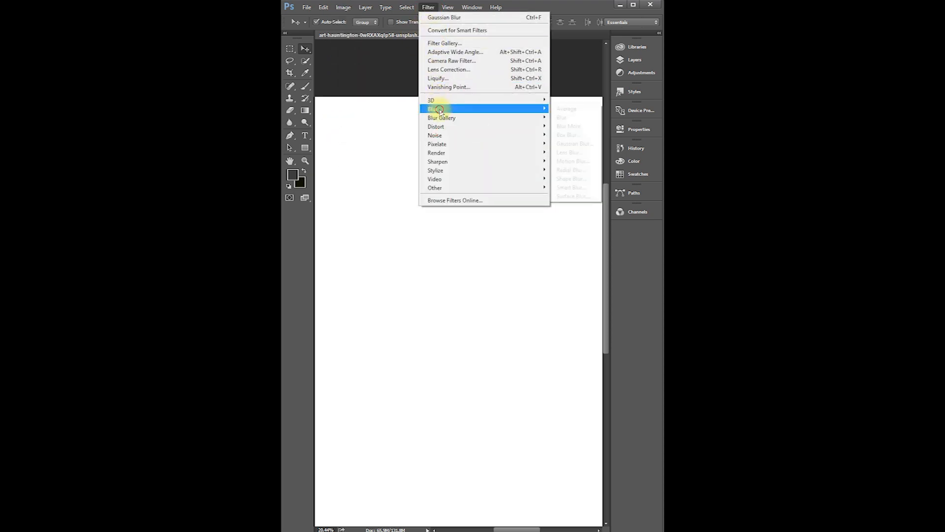
{"action": "left_click", "coordinate": [562, 144]}
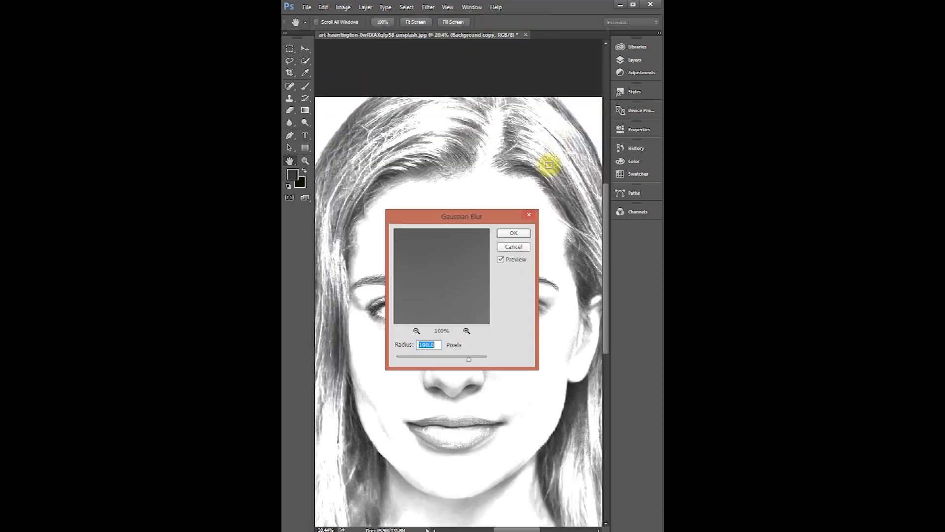
{"action": "type", "text": "180"}
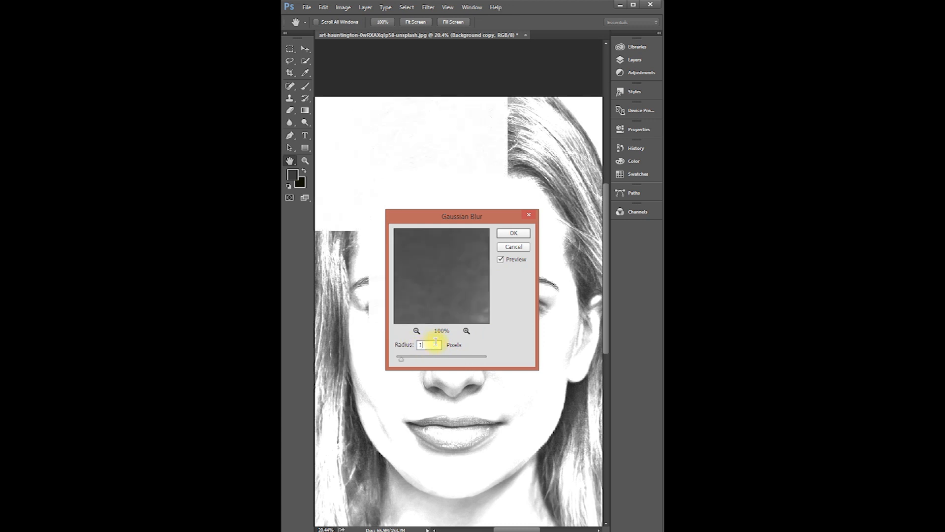
{"action": "left_click", "coordinate": [512, 234]}
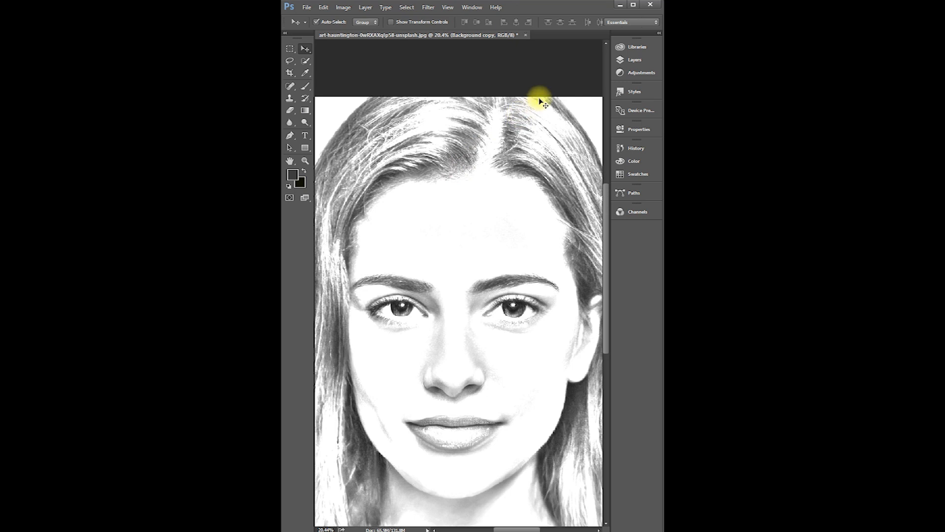
Step: Add a Levels adjustment layer above the portrait sketch and set its midtone value to 0.25
{"action": "left_click", "coordinate": [624, 60]}
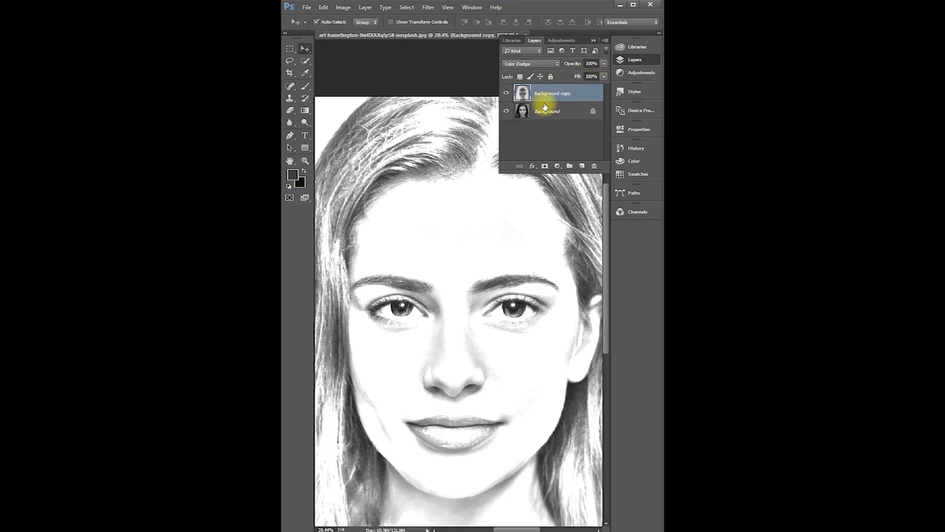
{"action": "left_click", "coordinate": [558, 166]}
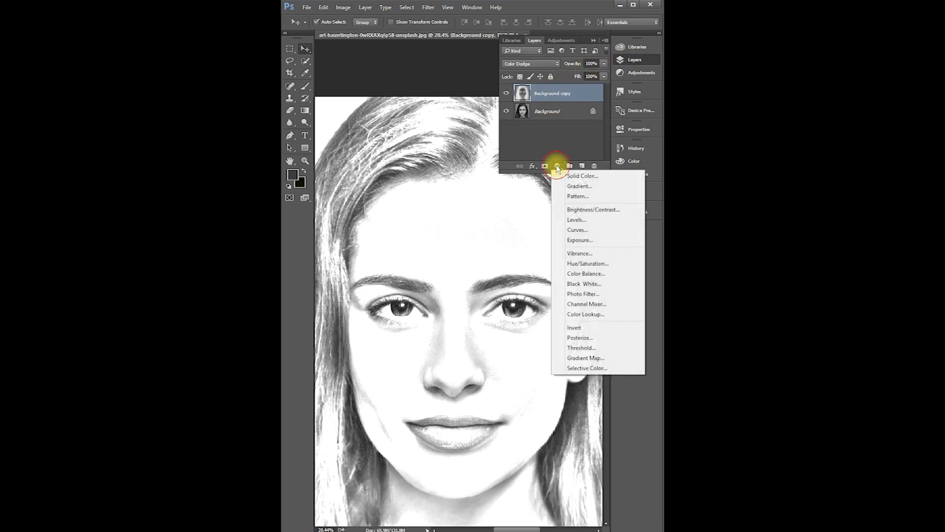
{"action": "left_click", "coordinate": [573, 223]}
{"action": "left_click_drag", "start_coordinate": [556, 220], "coordinate": [581, 220]}
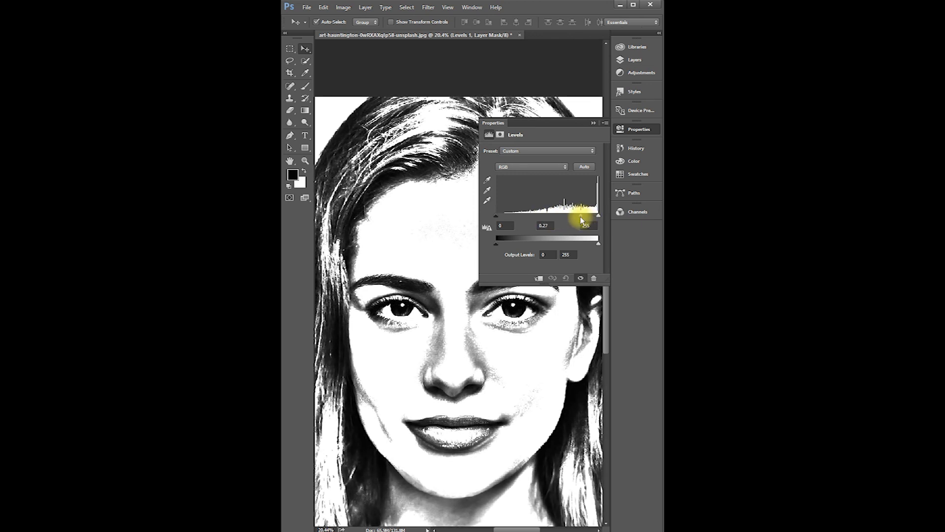
{"action": "left_click", "coordinate": [548, 226]}
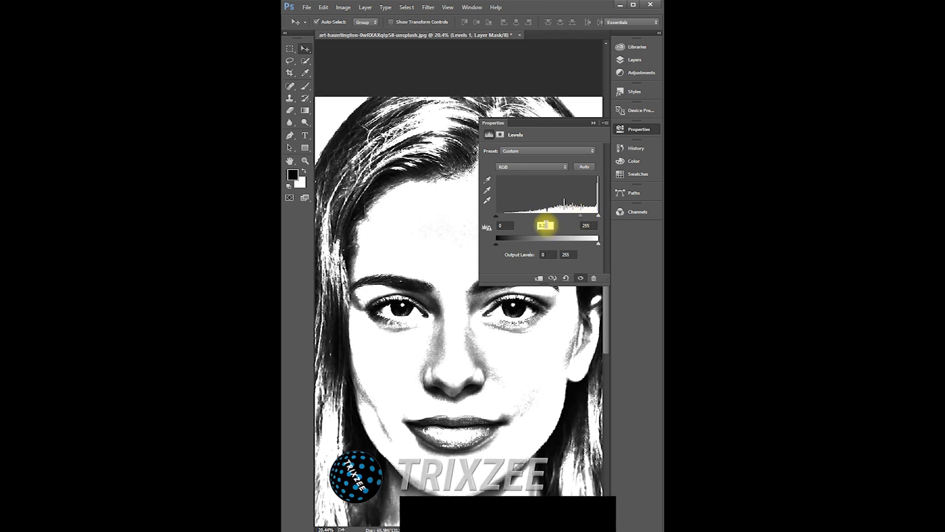
{"action": "type", "text": "0.25"}
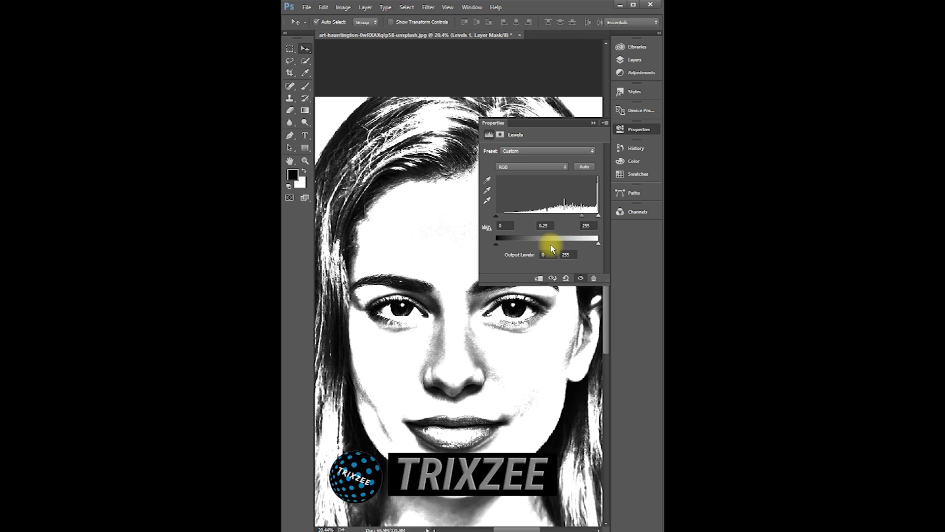
{"action": "left_click", "coordinate": [593, 124]}
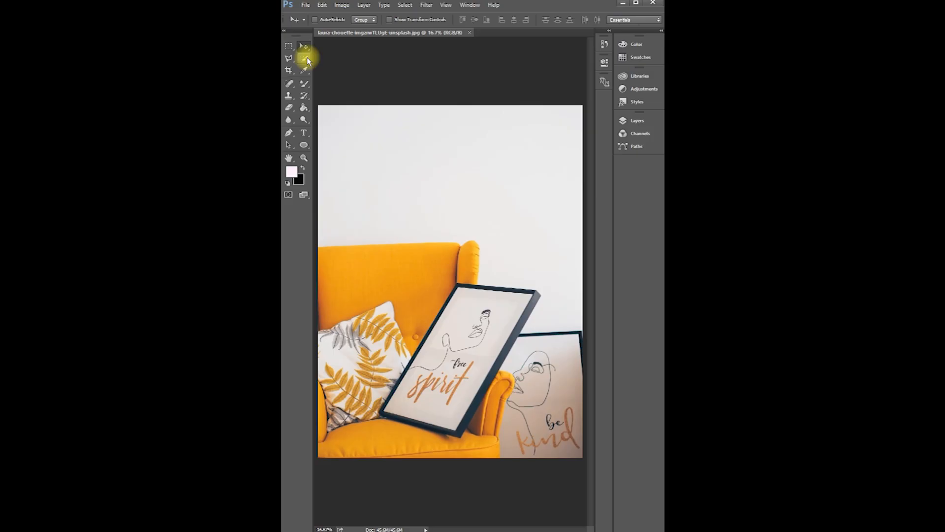
Step: Select the orange armchair with the Quick Selection tool, leaving out the pillow and the picture frame
{"action": "right_click", "coordinate": [305, 57]}
{"action": "left_click", "coordinate": [340, 55]}
{"action": "left_click_drag", "start_coordinate": [376, 268], "coordinate": [341, 281]}
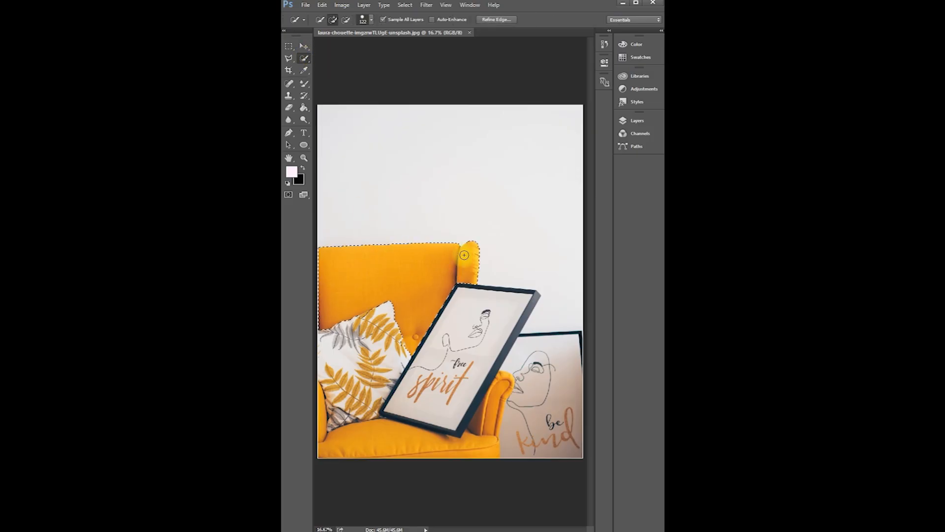
{"action": "mouse_move", "coordinate": [484, 430]}
{"action": "left_mouse_down"}
{"action": "mouse_move", "coordinate": [464, 442]}
{"action": "mouse_move", "coordinate": [393, 447]}
{"action": "left_mouse_up"}
{"action": "left_click_drag", "start_coordinate": [321, 426], "coordinate": [317, 409]}
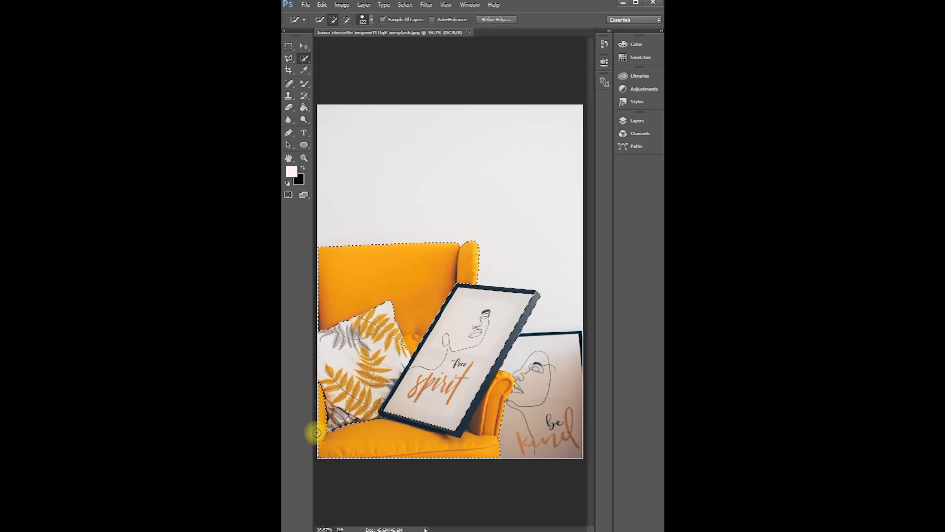
{"action": "mouse_move", "coordinate": [457, 436]}
{"action": "left_mouse_down"}
{"action": "mouse_move", "coordinate": [482, 363]}
{"action": "mouse_move", "coordinate": [448, 423]}
{"action": "mouse_move", "coordinate": [386, 410]}
{"action": "left_mouse_up"}
Step: Try to recolor the selected armchair by painting over it in blue with the Brush tool
{"action": "right_click", "coordinate": [306, 84]}
{"action": "left_click", "coordinate": [331, 82]}
{"action": "mouse_move", "coordinate": [325, 255]}
{"action": "left_mouse_down"}
{"action": "mouse_move", "coordinate": [408, 258]}
{"action": "mouse_move", "coordinate": [433, 276]}
{"action": "mouse_move", "coordinate": [422, 342]}
{"action": "mouse_move", "coordinate": [345, 443]}
{"action": "mouse_move", "coordinate": [473, 430]}
{"action": "mouse_move", "coordinate": [493, 364]}
{"action": "left_mouse_up"}
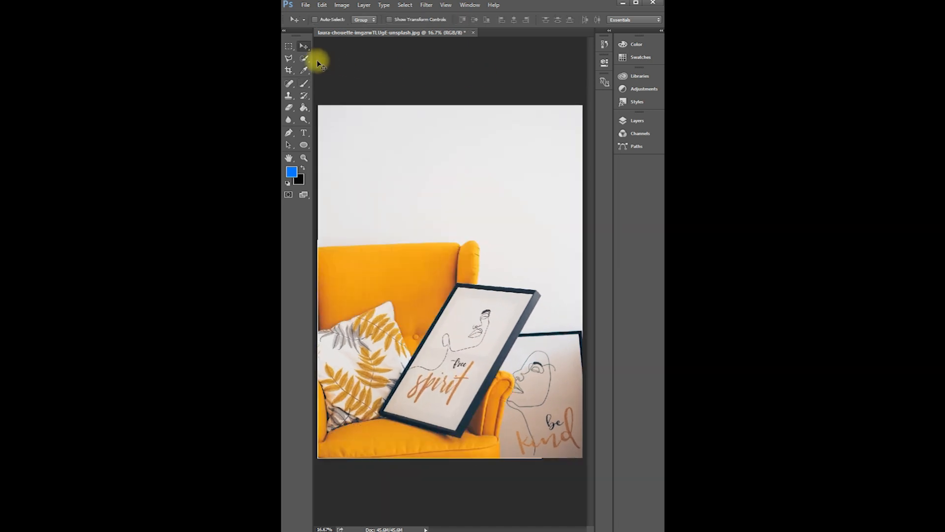
Step: Select the armchair's backrest, seat and armrests again with the Quick Selection tool, excluding the pillow and the frame
{"action": "right_click", "coordinate": [304, 58]}
{"action": "left_click", "coordinate": [335, 60]}
{"action": "left_click_drag", "start_coordinate": [370, 247], "coordinate": [348, 273]}
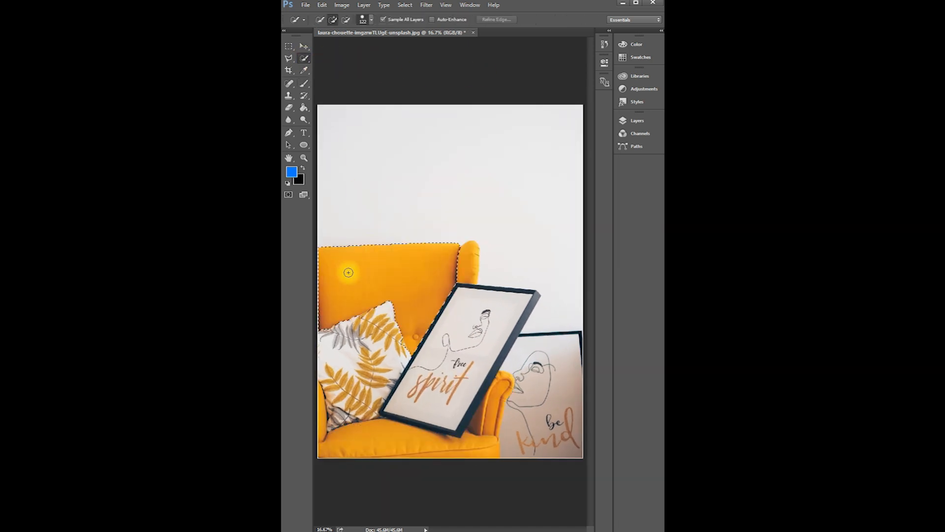
{"action": "left_click_drag", "start_coordinate": [316, 447], "coordinate": [321, 421]}
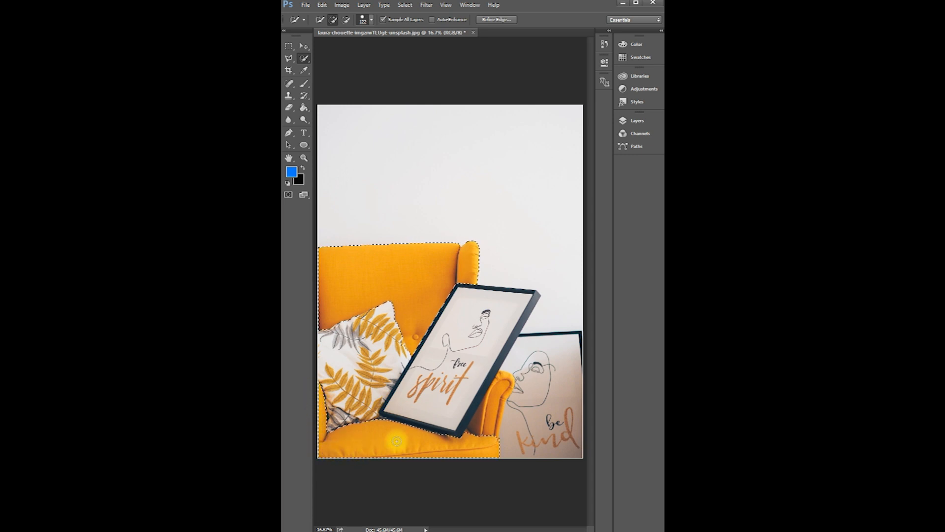
{"action": "left_click_drag", "start_coordinate": [481, 428], "coordinate": [462, 419]}
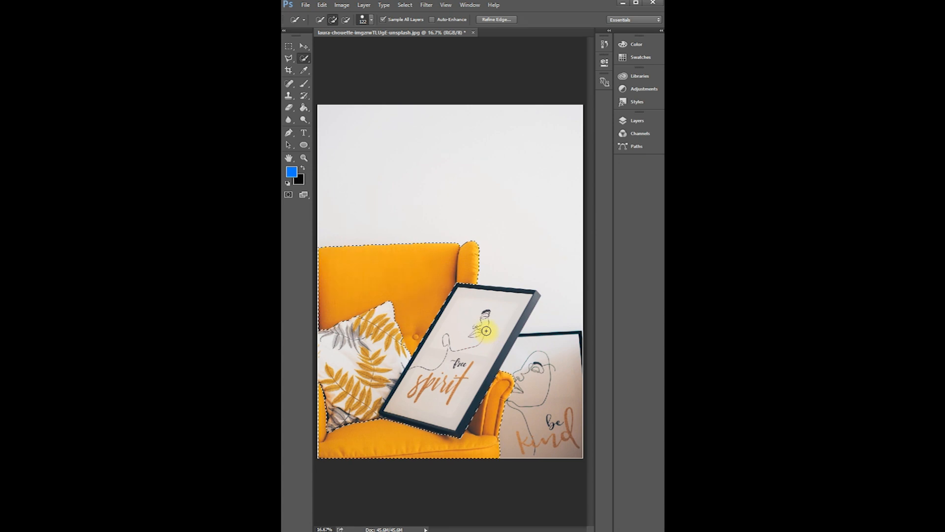
Step: Duplicate the Background layer and desaturate the selected armchair on the copy
{"action": "left_click", "coordinate": [637, 120]}
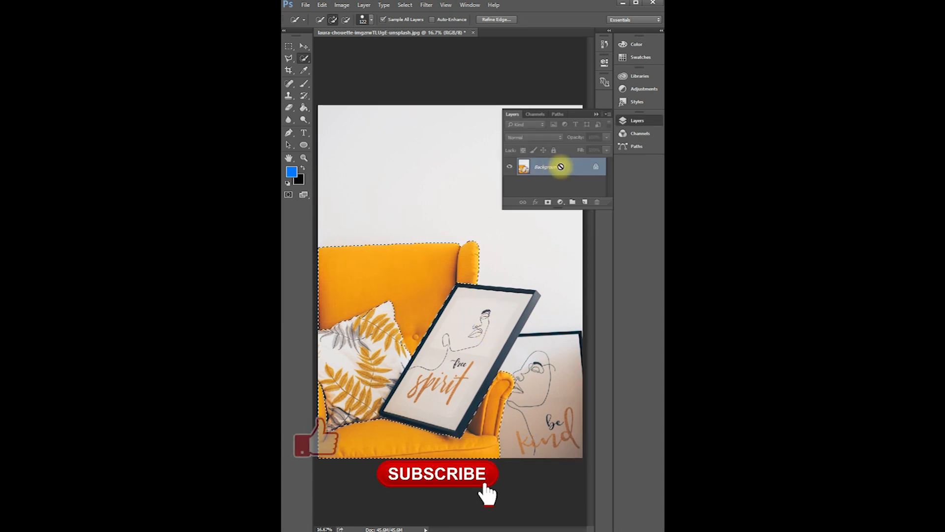
{"action": "right_click", "coordinate": [564, 167]}
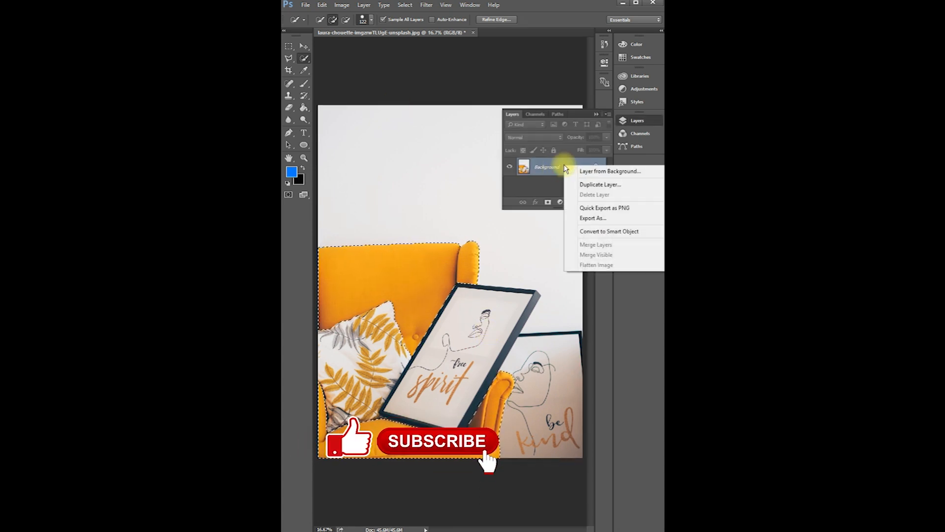
{"action": "left_click", "coordinate": [577, 184]}
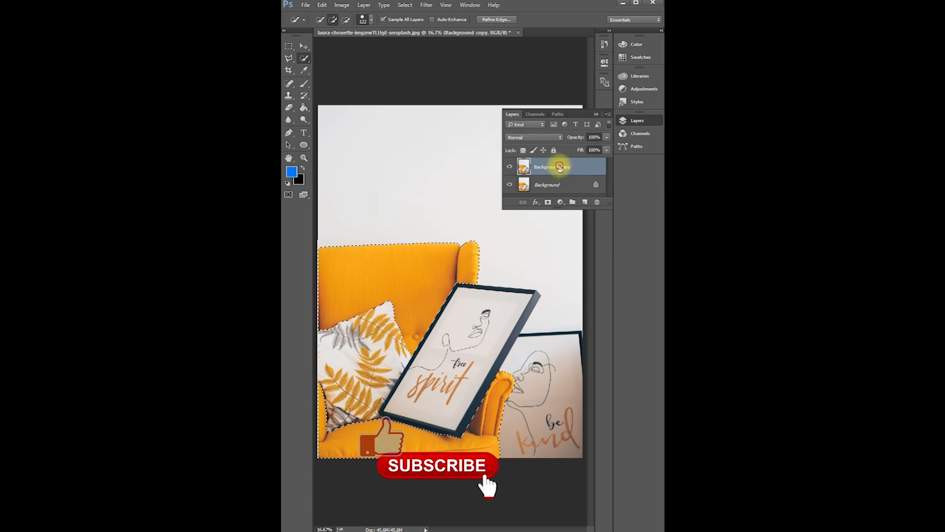
{"action": "left_click", "coordinate": [596, 115]}
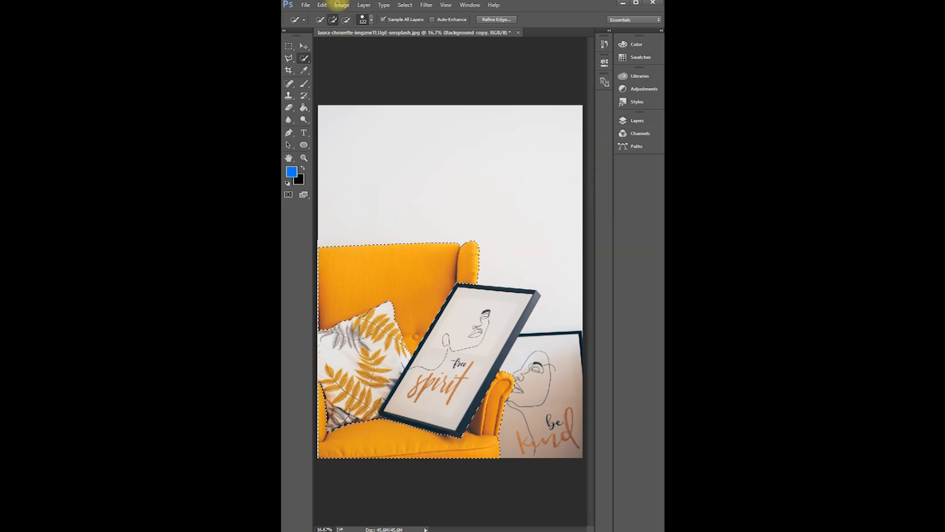
{"action": "left_click", "coordinate": [342, 5]}
{"action": "mouse_move", "coordinate": [407, 30]}
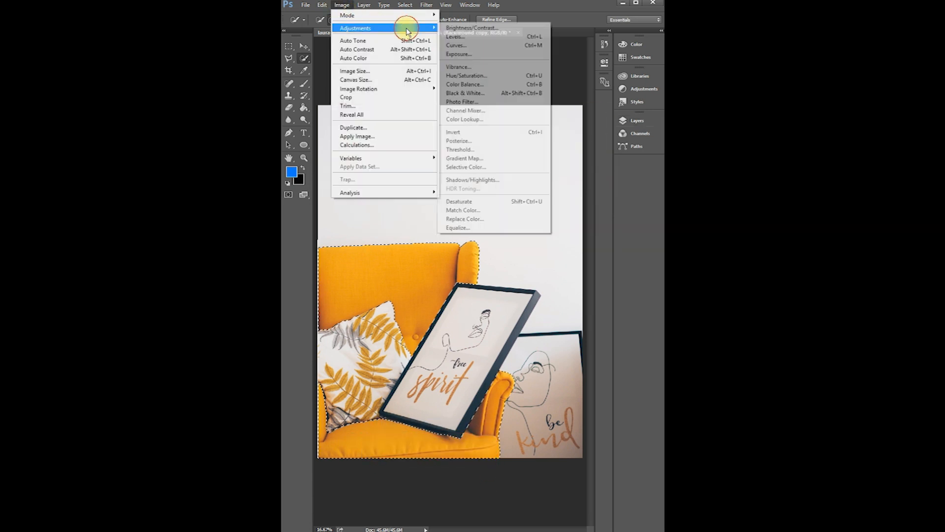
{"action": "left_click", "coordinate": [466, 201]}
Step: Add a Hue/Saturation adjustment layer for the armchair selection and colorize the armchair blue
{"action": "left_click", "coordinate": [635, 120]}
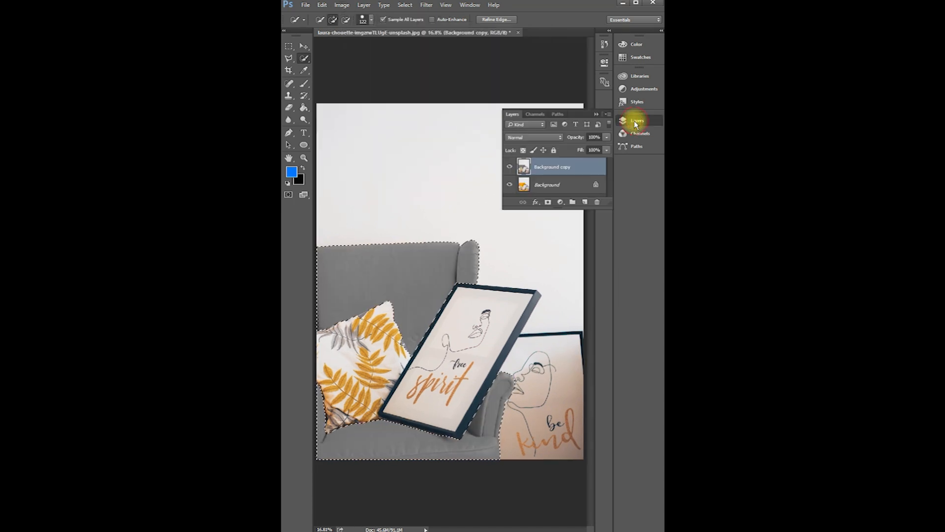
{"action": "left_click", "coordinate": [560, 202]}
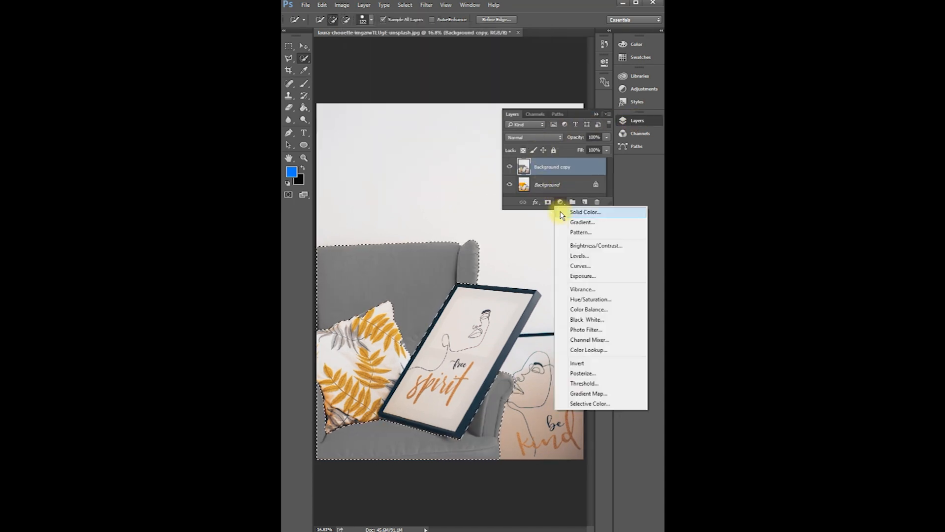
{"action": "left_click", "coordinate": [568, 300]}
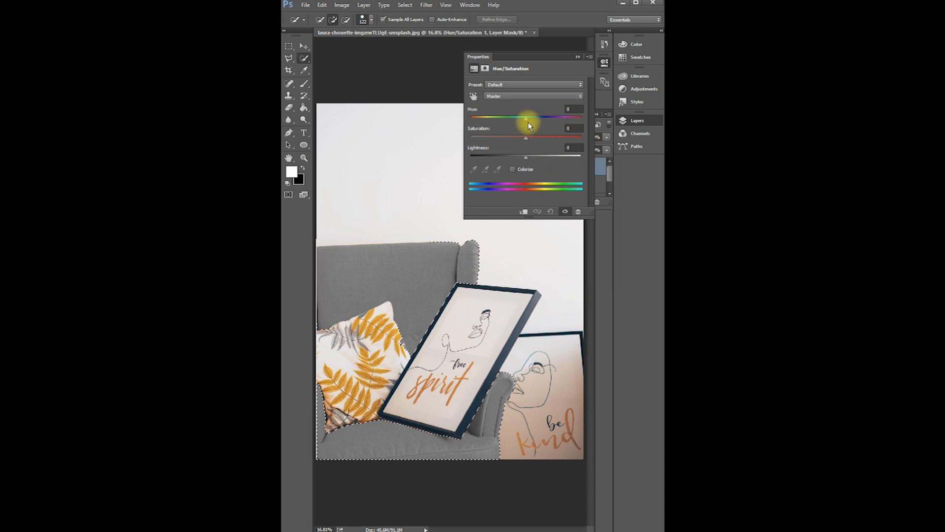
{"action": "left_click_drag", "start_coordinate": [525, 120], "coordinate": [527, 158]}
{"action": "left_click", "coordinate": [513, 170]}
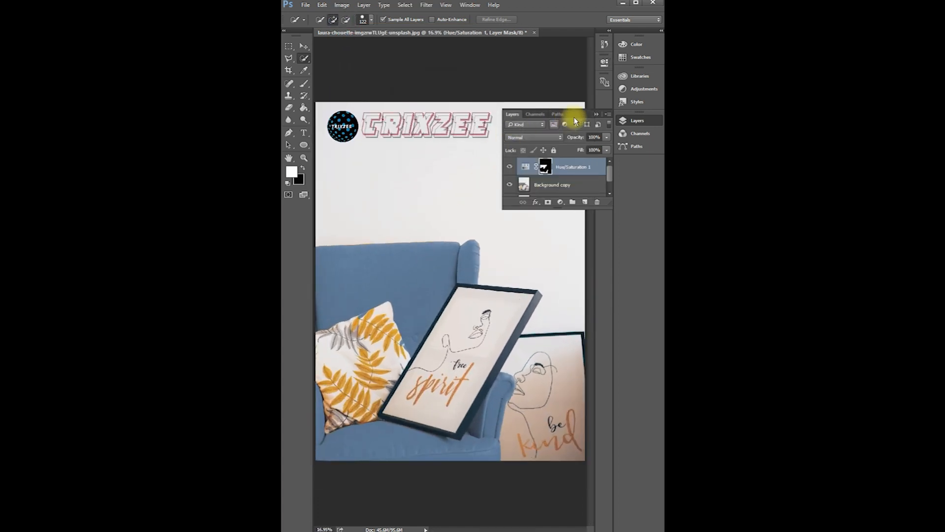
Step: Toggle the visibility of the Hue/Saturation layer to compare the armchair with and without the recoloring
{"action": "left_click", "coordinate": [597, 114]}
{"action": "scroll", "coordinate": [527, 189], "scroll_direction": "down", "scroll_amount": 1}
{"action": "left_click", "coordinate": [626, 121]}
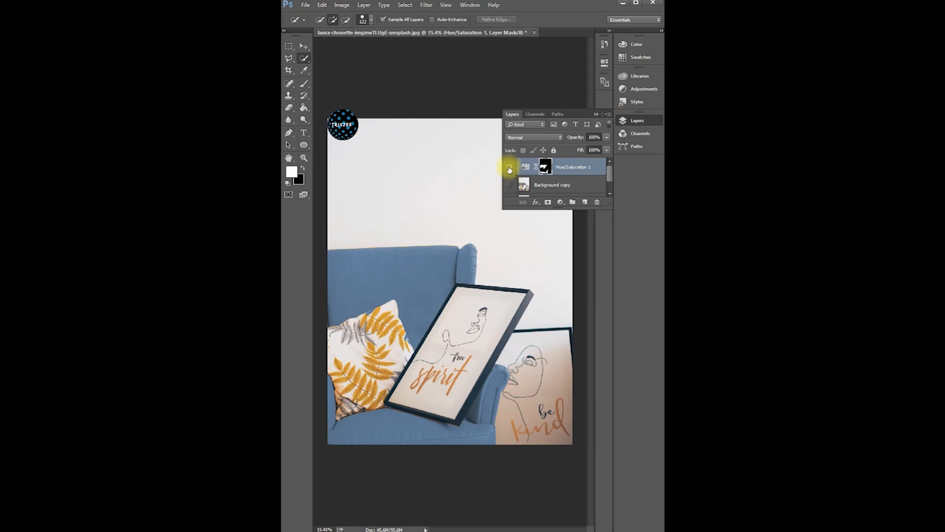
{"action": "left_click", "coordinate": [512, 168]}
{"action": "left_click", "coordinate": [512, 168]}
{"action": "left_click", "coordinate": [512, 168]}
{"action": "left_click", "coordinate": [512, 168]}
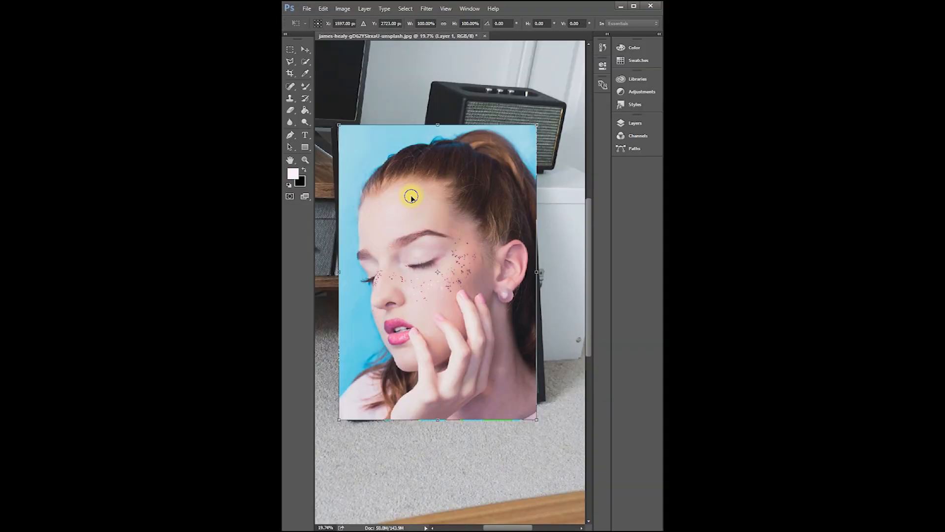
Step: Try to warp the portrait photo so its corners and edges fit inside the black picture frame
{"action": "right_click", "coordinate": [407, 186]}
{"action": "left_click", "coordinate": [429, 264]}
{"action": "left_click_drag", "start_coordinate": [342, 131], "coordinate": [349, 142]}
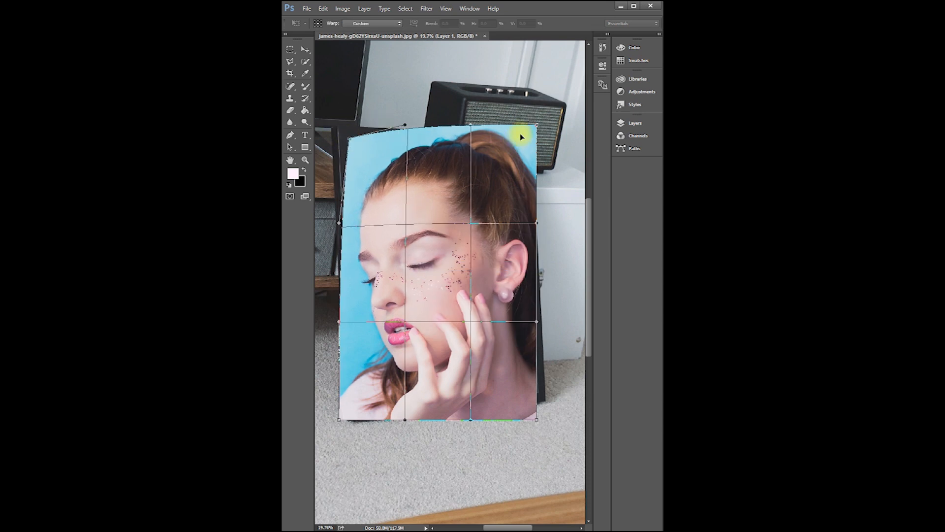
{"action": "left_click_drag", "start_coordinate": [521, 136], "coordinate": [502, 153]}
{"action": "mouse_move", "coordinate": [363, 409]}
{"action": "left_mouse_down"}
{"action": "mouse_move", "coordinate": [380, 391]}
{"action": "mouse_move", "coordinate": [369, 402]}
{"action": "left_mouse_up"}
{"action": "left_click_drag", "start_coordinate": [527, 414], "coordinate": [527, 387]}
{"action": "left_click_drag", "start_coordinate": [442, 405], "coordinate": [442, 395]}
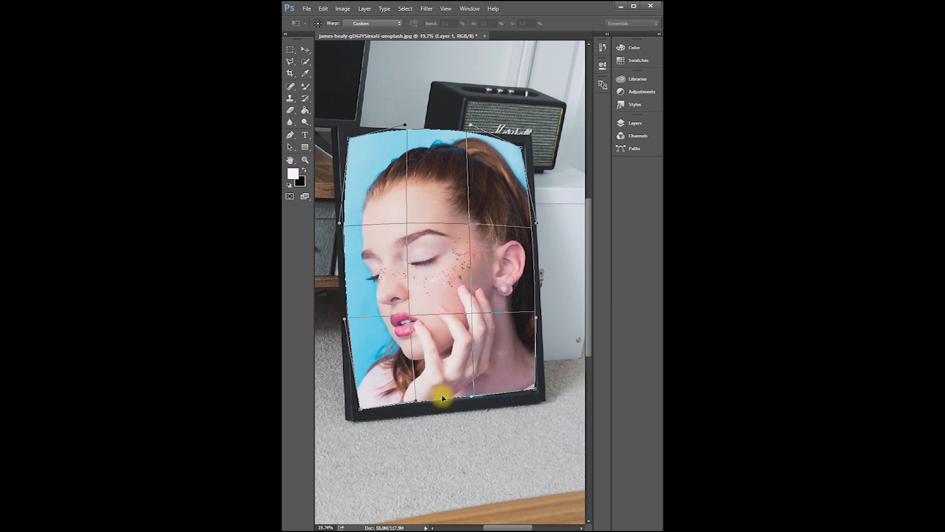
{"action": "left_click_drag", "start_coordinate": [352, 282], "coordinate": [361, 283]}
{"action": "left_click_drag", "start_coordinate": [429, 129], "coordinate": [428, 141]}
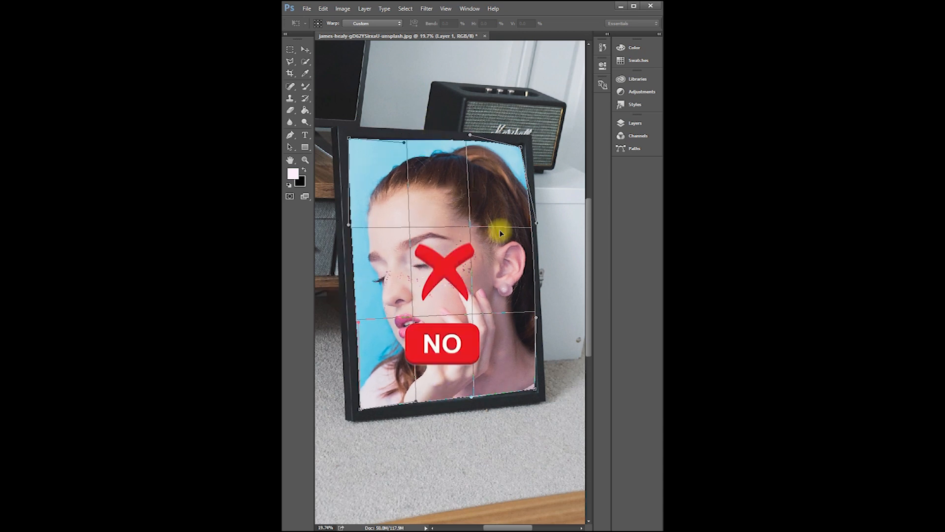
{"action": "left_click_drag", "start_coordinate": [528, 253], "coordinate": [520, 253]}
Step: Select the whole portrait photo with the Rectangular Marquee tool and cut it from the document
{"action": "left_click", "coordinate": [295, 50]}
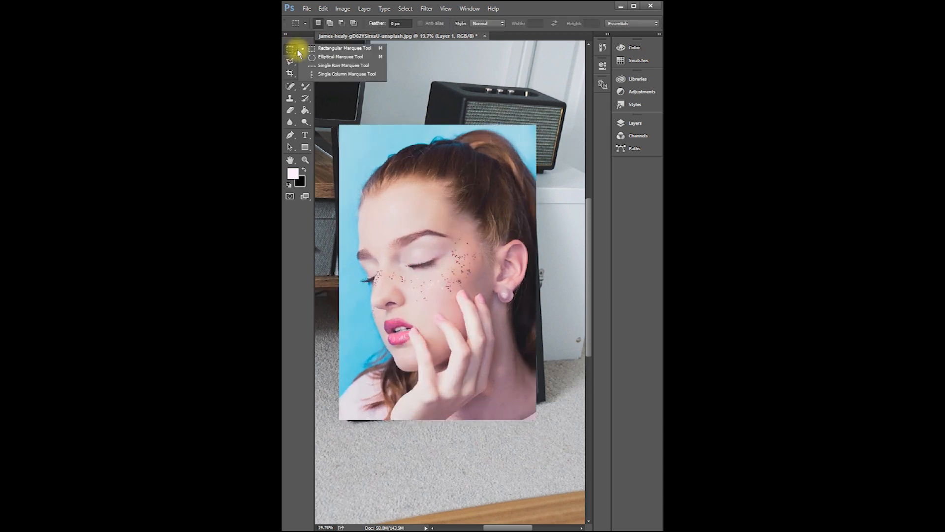
{"action": "left_click", "coordinate": [317, 49]}
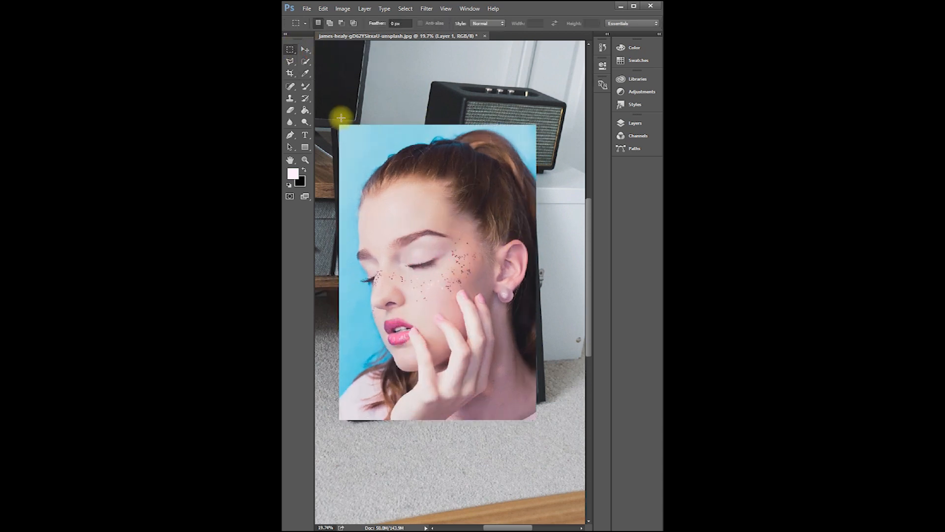
{"action": "left_click_drag", "start_coordinate": [458, 331], "coordinate": [536, 423]}
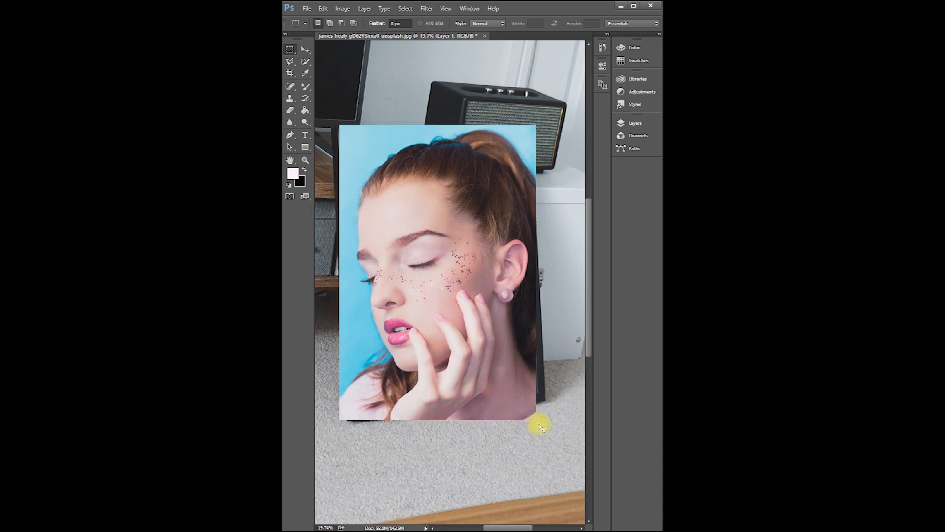
{"action": "key", "text": "ctrl+x"}
Step: Draw a rectangle shape of about 2071 × 2851 px over the frame's opening and fill it red
{"action": "left_click", "coordinate": [305, 146]}
{"action": "left_click", "coordinate": [335, 147]}
{"action": "left_click_drag", "start_coordinate": [348, 137], "coordinate": [536, 394]}
{"action": "left_click", "coordinate": [474, 116]}
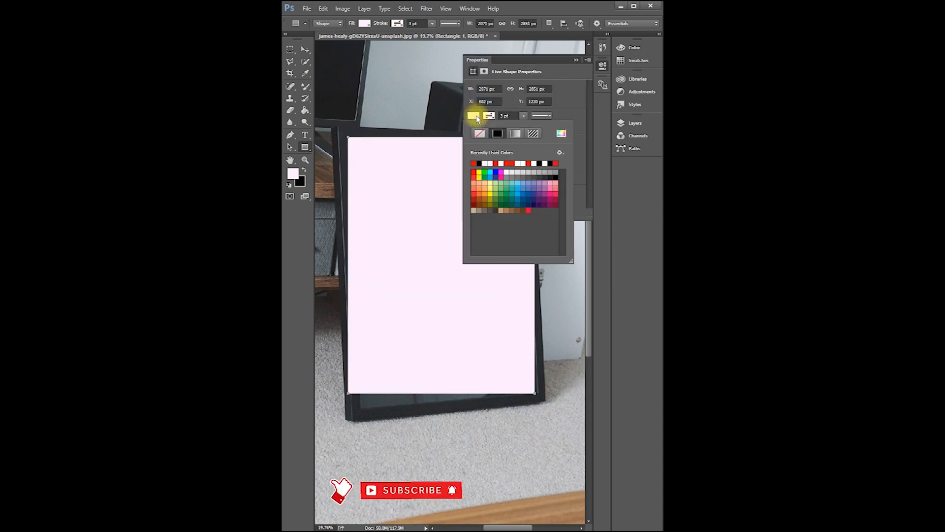
{"action": "left_click", "coordinate": [475, 163]}
{"action": "left_click", "coordinate": [576, 60]}
Step: Lower the red rectangle layer's opacity and convert the layer to a smart object
{"action": "left_click", "coordinate": [623, 123]}
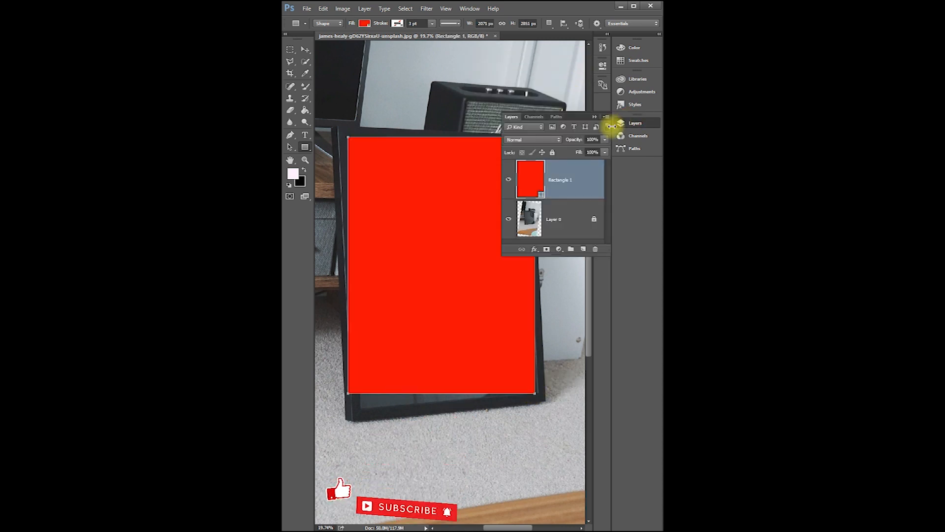
{"action": "left_click", "coordinate": [605, 139]}
{"action": "left_click_drag", "start_coordinate": [605, 149], "coordinate": [568, 149]}
{"action": "right_click", "coordinate": [554, 182]}
{"action": "left_click", "coordinate": [573, 247]}
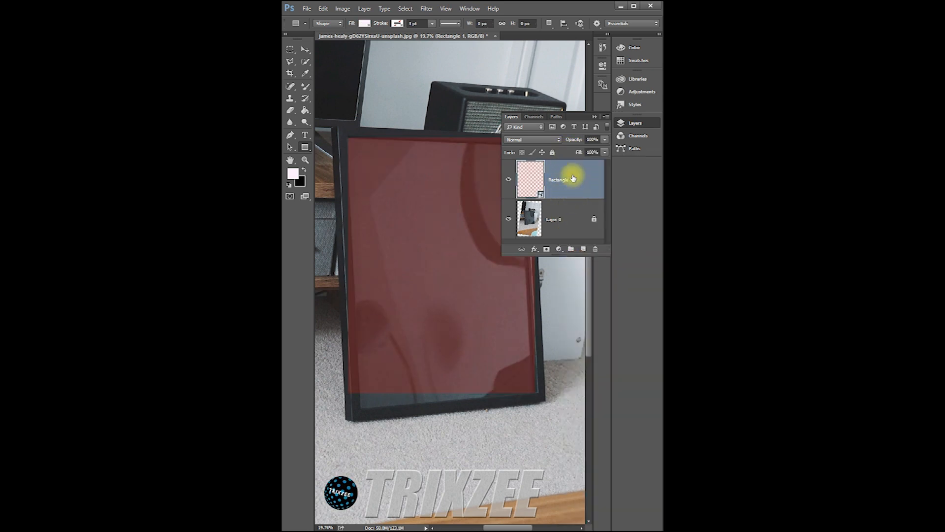
Step: Distort the translucent red rectangle so its four corners match the inner corners of the picture frame
{"action": "left_click", "coordinate": [596, 118]}
{"action": "key", "text": "ctrl+t"}
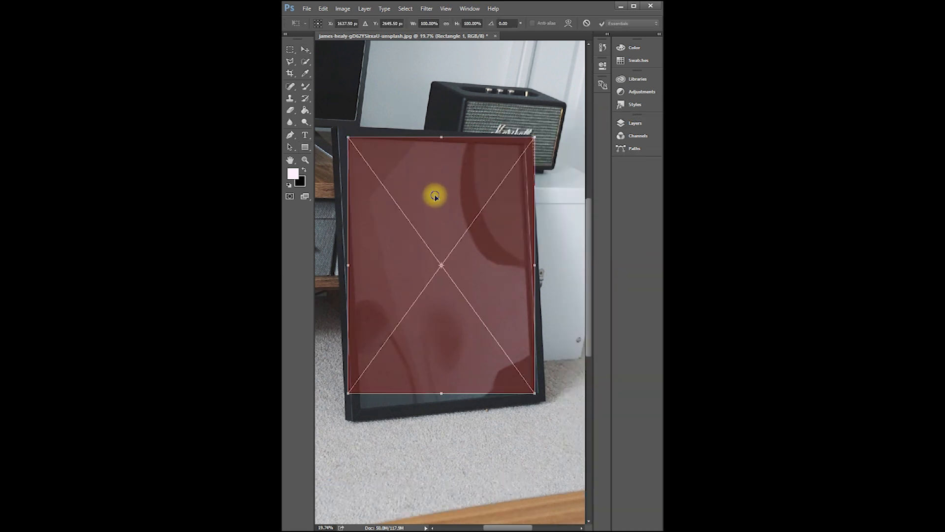
{"action": "right_click", "coordinate": [434, 196]}
{"action": "left_click", "coordinate": [449, 258]}
{"action": "left_click_drag", "start_coordinate": [348, 138], "coordinate": [348, 138]}
{"action": "left_click_drag", "start_coordinate": [352, 396], "coordinate": [361, 411]}
{"action": "mouse_move", "coordinate": [534, 393]}
{"action": "left_mouse_down"}
{"action": "mouse_move", "coordinate": [528, 387]}
{"action": "mouse_move", "coordinate": [533, 393]}
{"action": "left_mouse_up"}
{"action": "left_click_drag", "start_coordinate": [536, 140], "coordinate": [522, 149]}
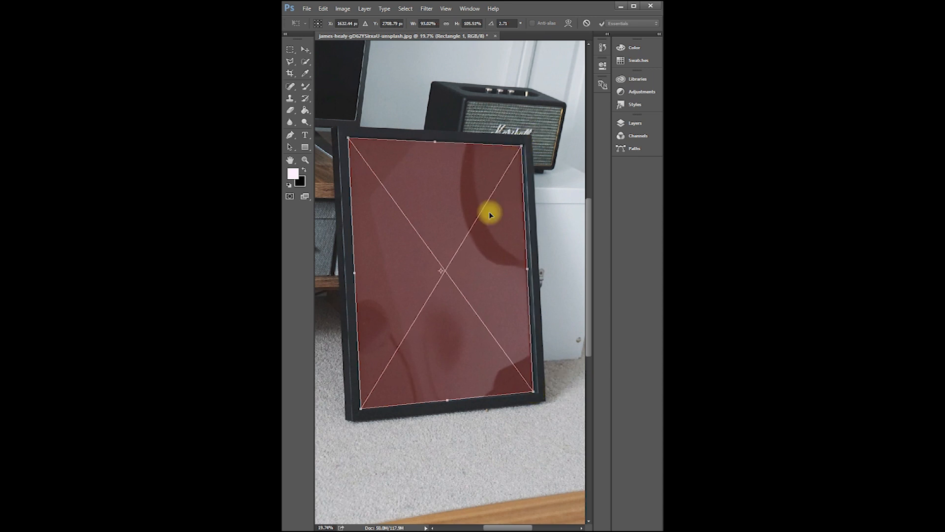
{"action": "key", "text": "Return"}
Step: Open the rectangle smart object's contents and paste the cut portrait photo into it
{"action": "left_click", "coordinate": [626, 122]}
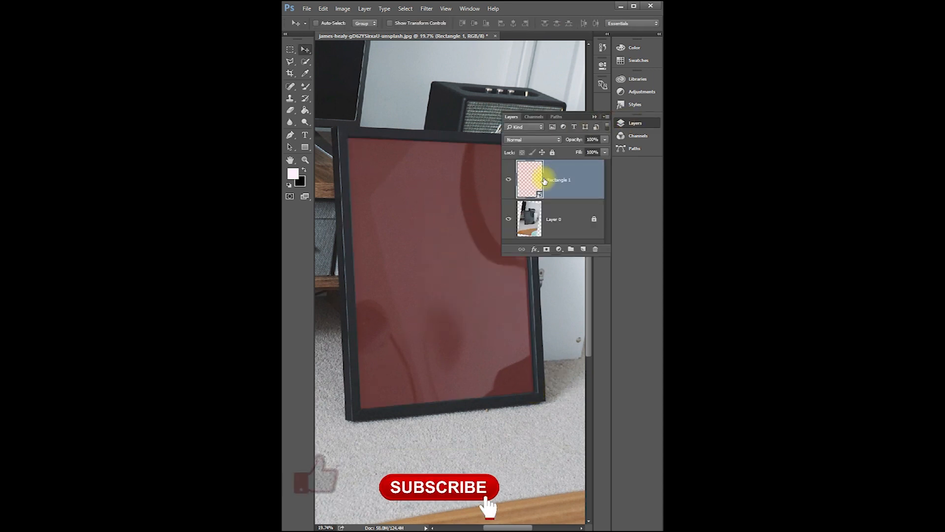
{"action": "double_click", "coordinate": [541, 191]}
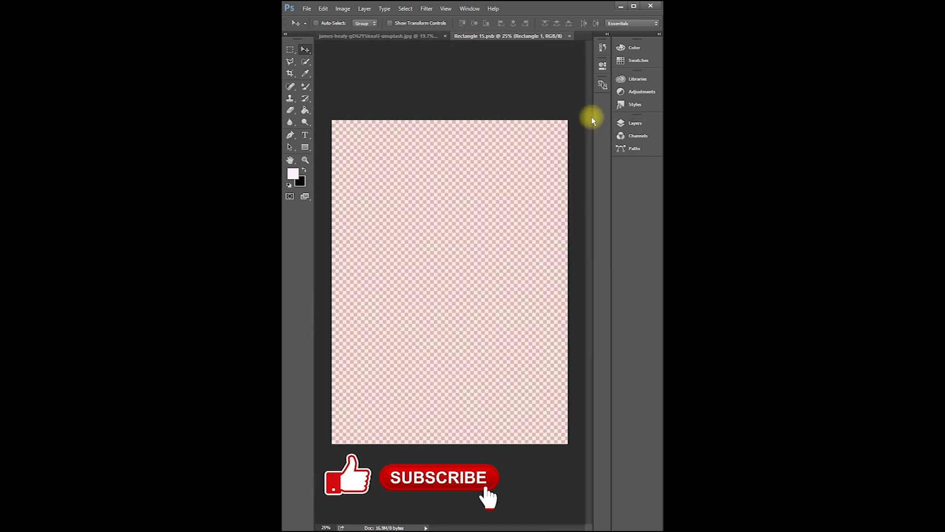
{"action": "key", "text": "ctrl+v"}
{"action": "key", "text": "ctrl+t"}
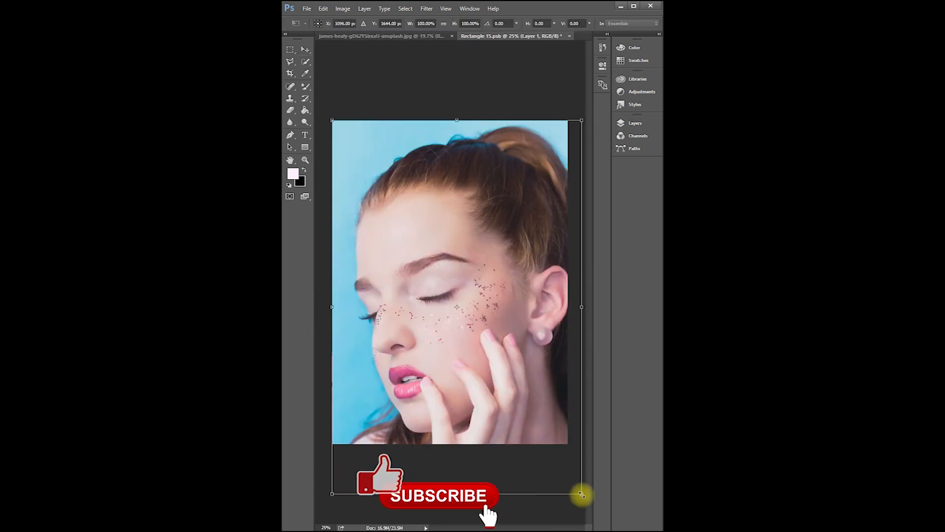
Step: Scale the pasted portrait down to fit the canvas width, then close the smart object with its changes saved
{"action": "left_click_drag", "start_coordinate": [580, 494], "coordinate": [569, 468]}
{"action": "key", "text": "Return"}
{"action": "left_click", "coordinate": [570, 36]}
{"action": "left_click", "coordinate": [423, 203]}
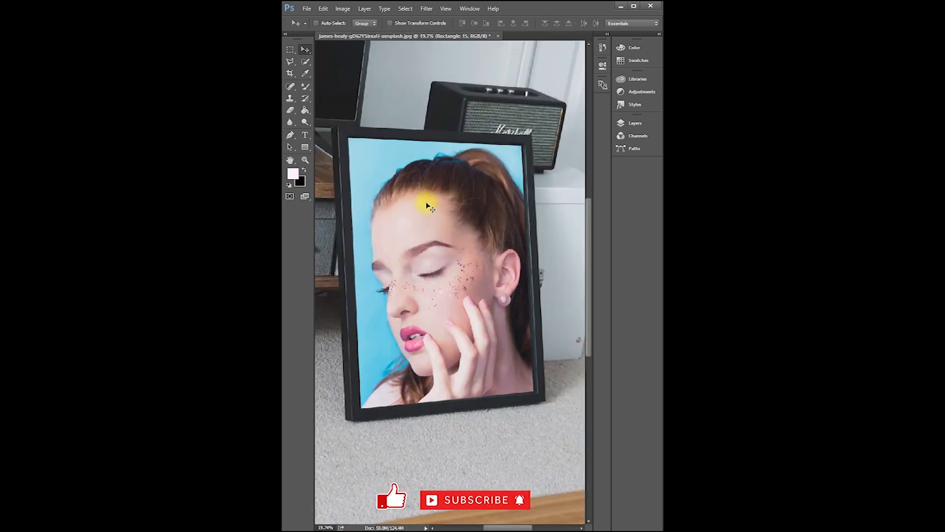
Step: Set the framed portrait layer's Blend If white slider for the underlying layer to 180 in the blending options
{"action": "scroll", "coordinate": [428, 207], "scroll_direction": "down", "scroll_amount": 3}
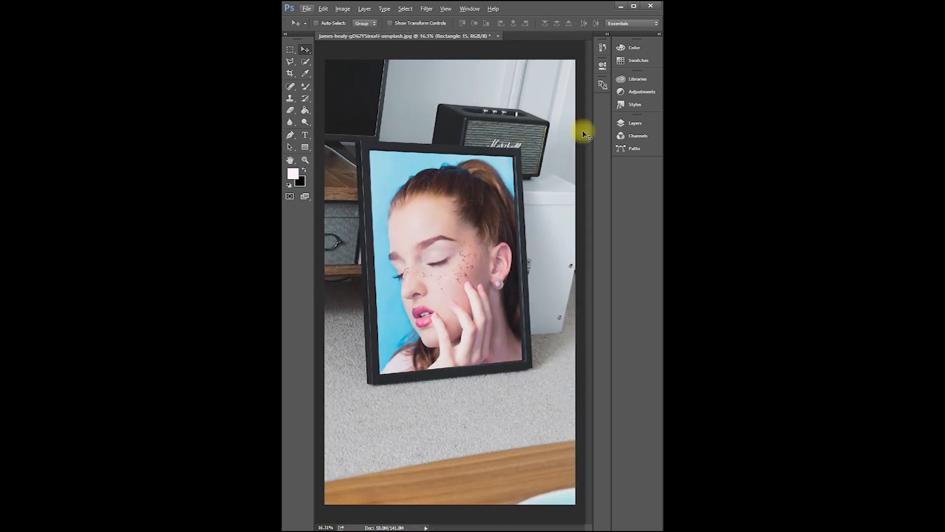
{"action": "left_click", "coordinate": [630, 124]}
{"action": "left_click", "coordinate": [535, 249]}
{"action": "left_click", "coordinate": [546, 258]}
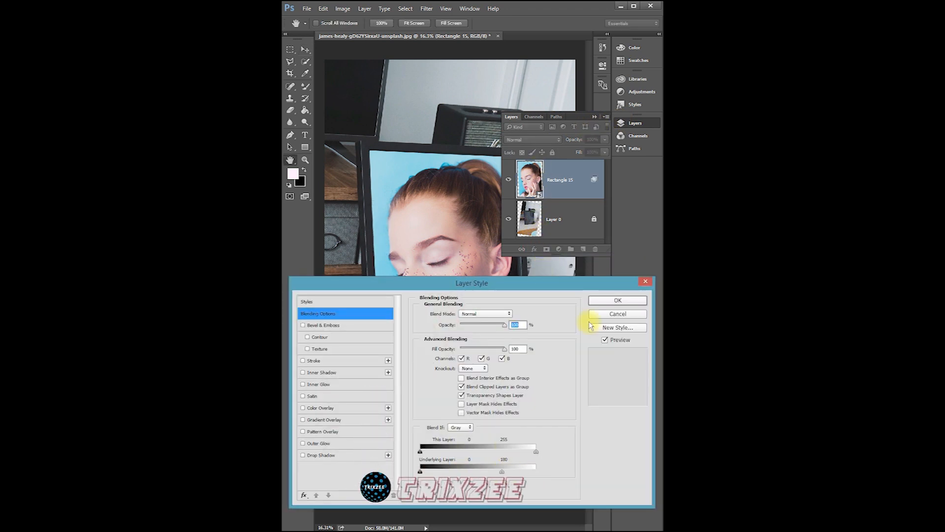
{"action": "left_click", "coordinate": [615, 301]}
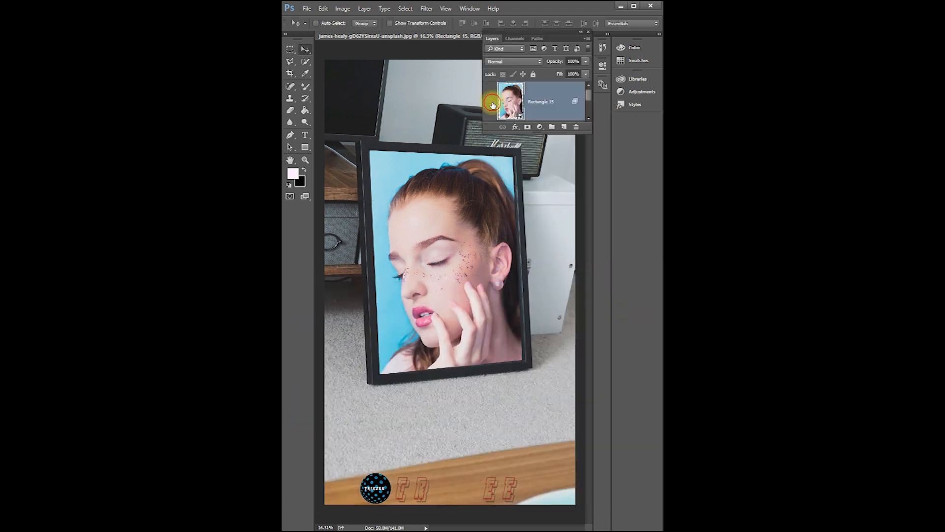
Step: Toggle the framed portrait layer's visibility to compare the picture frame with and without the photo
{"action": "left_click", "coordinate": [492, 102]}
{"action": "left_click", "coordinate": [491, 102]}
{"action": "left_click", "coordinate": [491, 103]}
{"action": "left_click", "coordinate": [492, 103]}
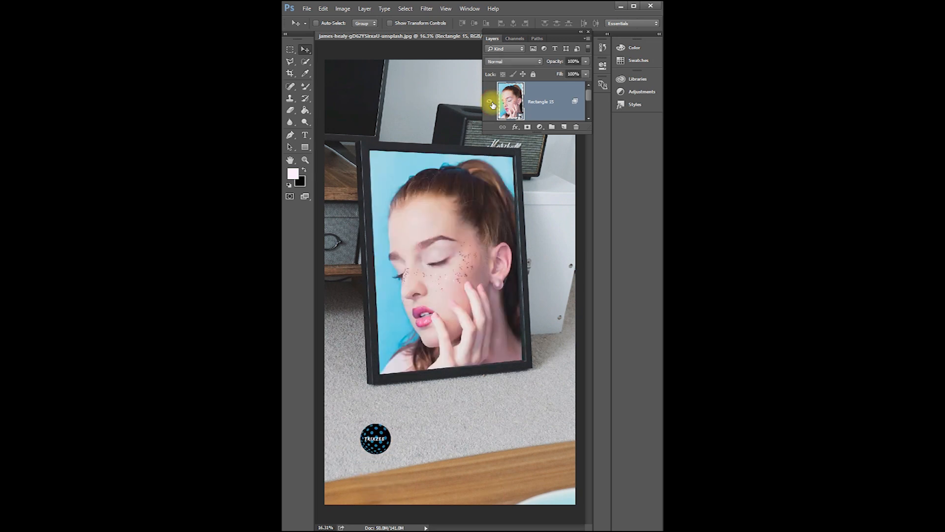